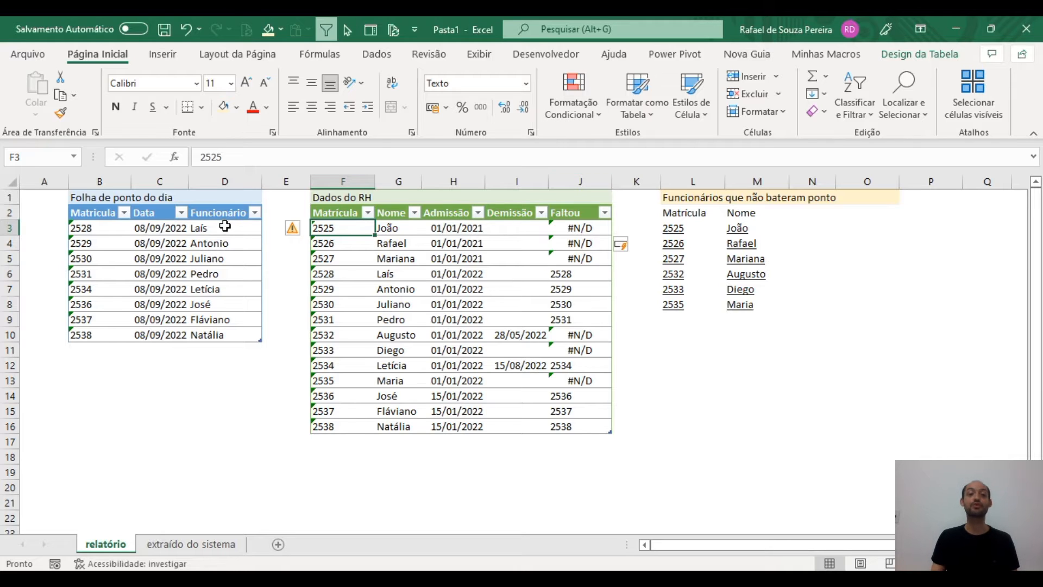
Step: Examine the PROCV formula in the Faltou column and the FILTRO formula listing employees who did not clock in
click(573, 227)
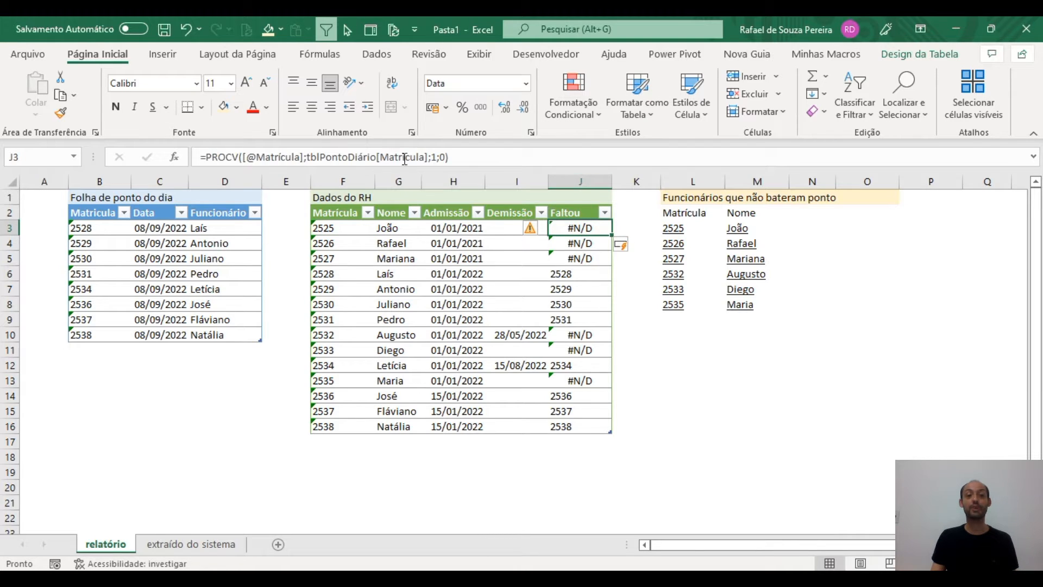
click(678, 230)
drag(255, 156, 401, 156)
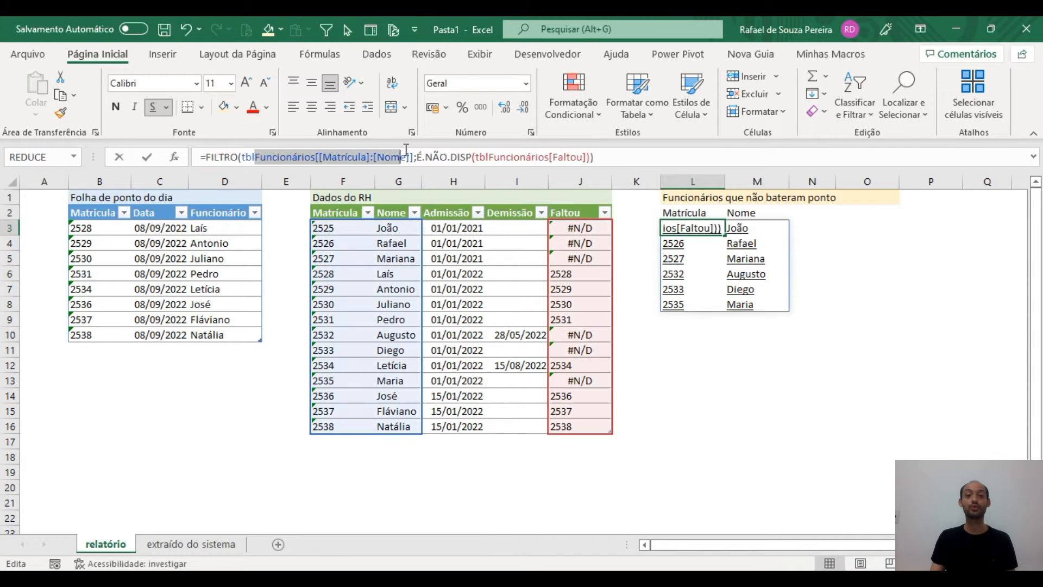
double_click(430, 156)
key(Escape)
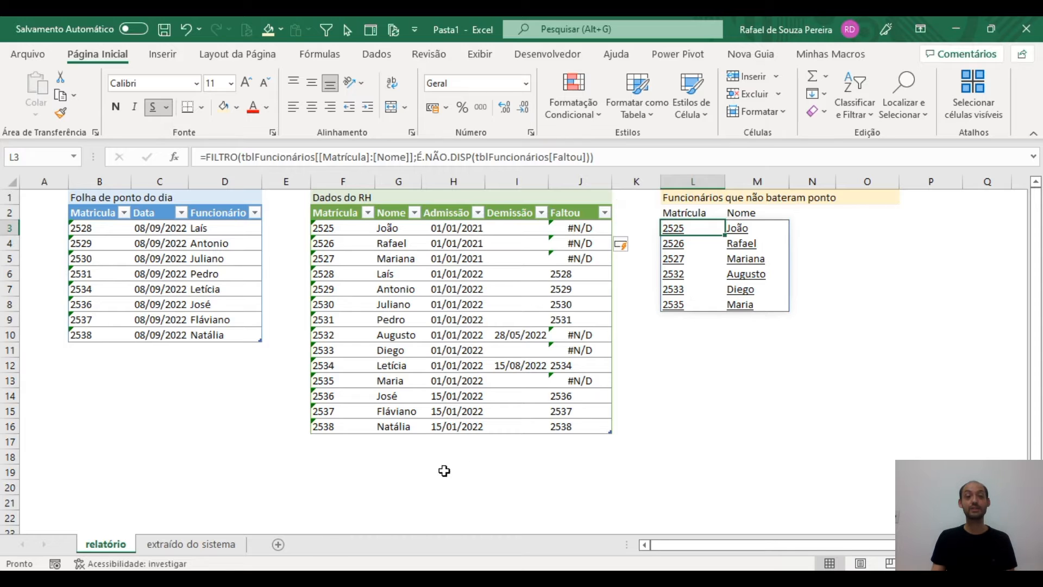
Step: Copy the 09/09/2022 records from the "extraído do sistema" sheet and paste them at B3 of the "relatório" sheet
click(188, 544)
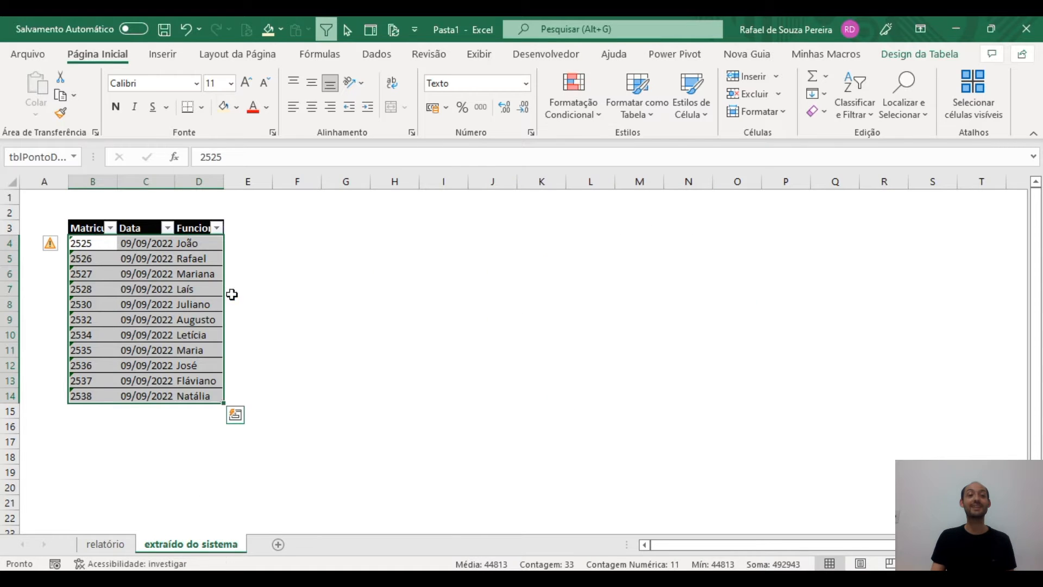
key(ctrl+c)
click(98, 540)
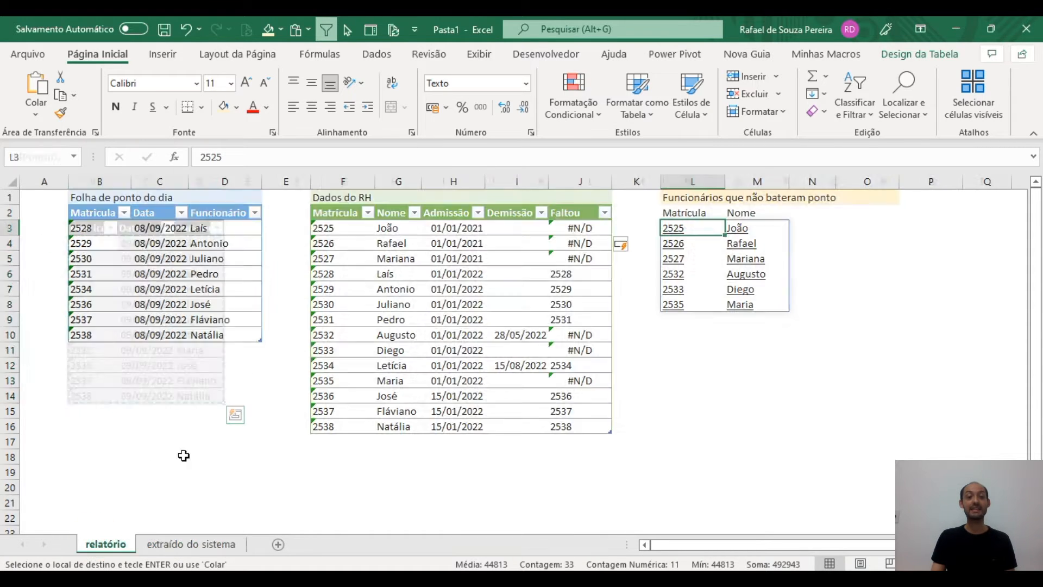
click(117, 231)
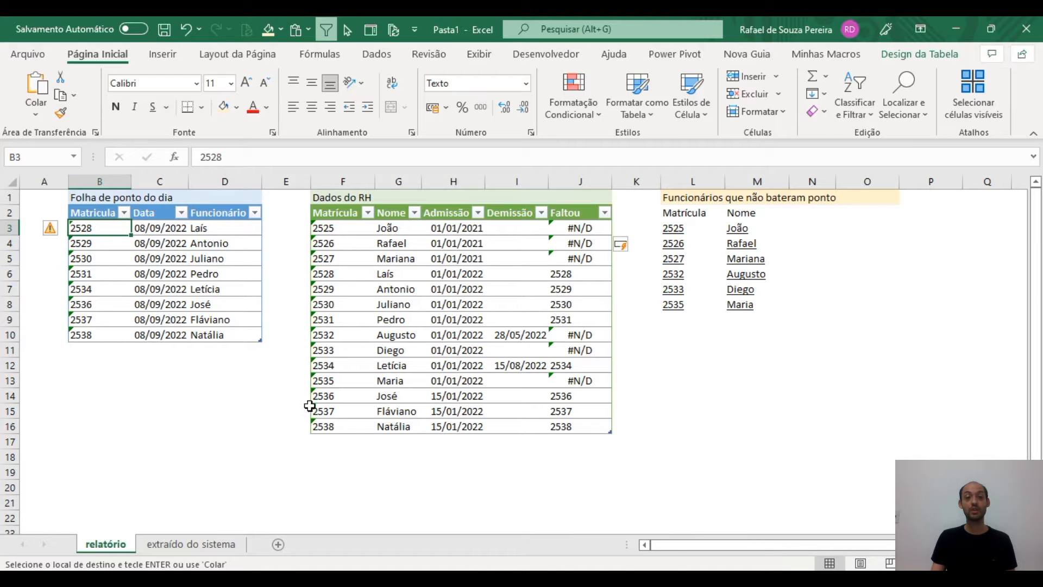
key(ctrl+v)
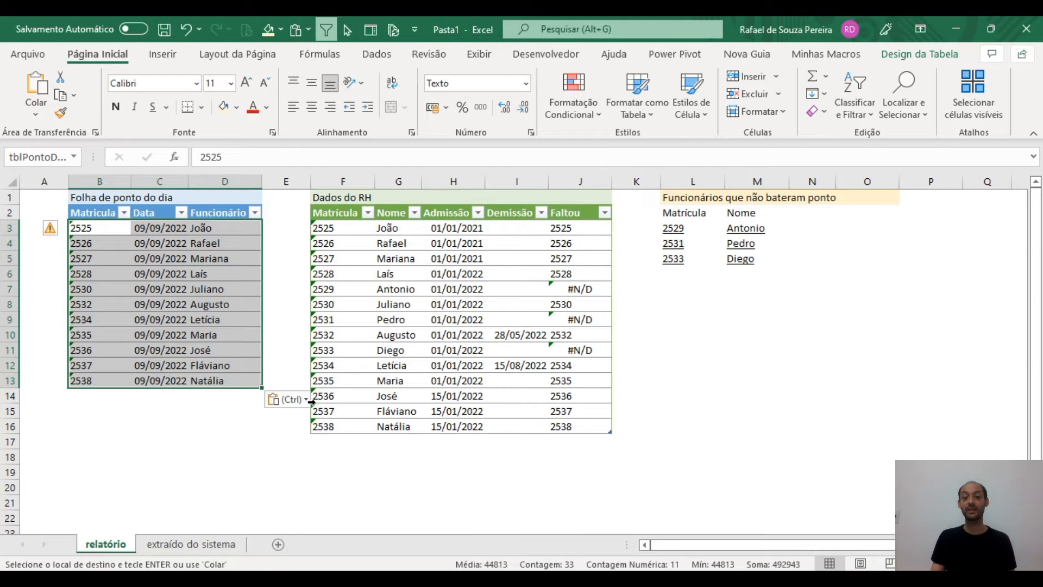
Step: Undo and reapply the pasted time-sheet records to compare the resulting absence lists
drag(674, 201, 756, 274)
key(ctrl+z)
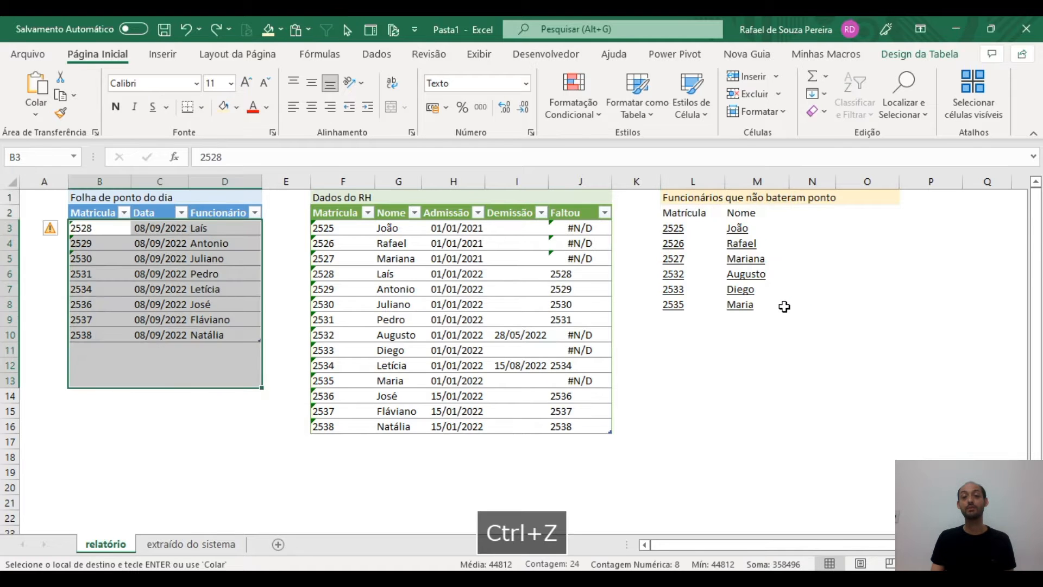
key(ctrl+y)
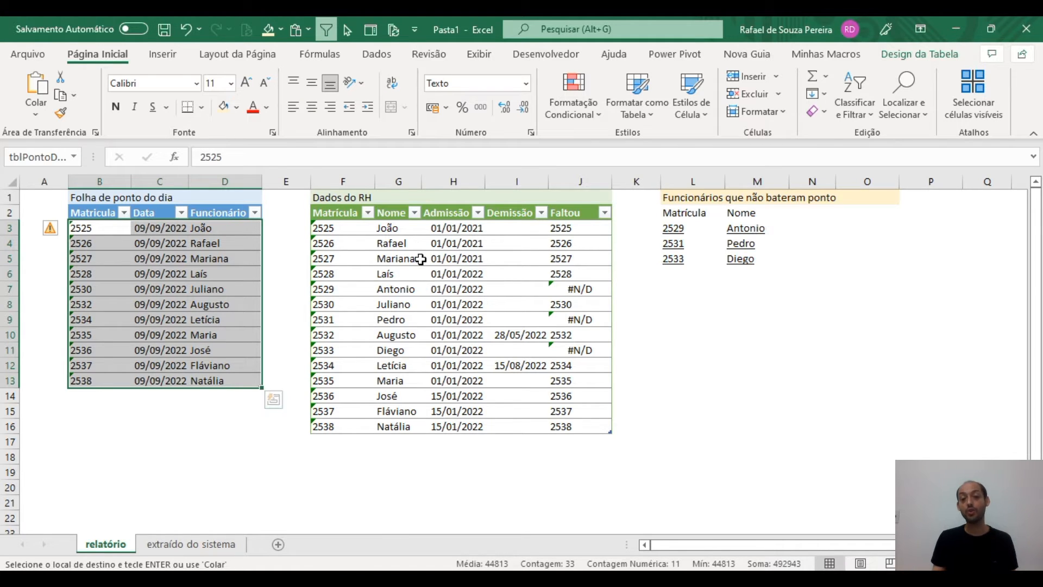
Step: Clear the dismissal date in I12 for Matrícula 2534
click(518, 364)
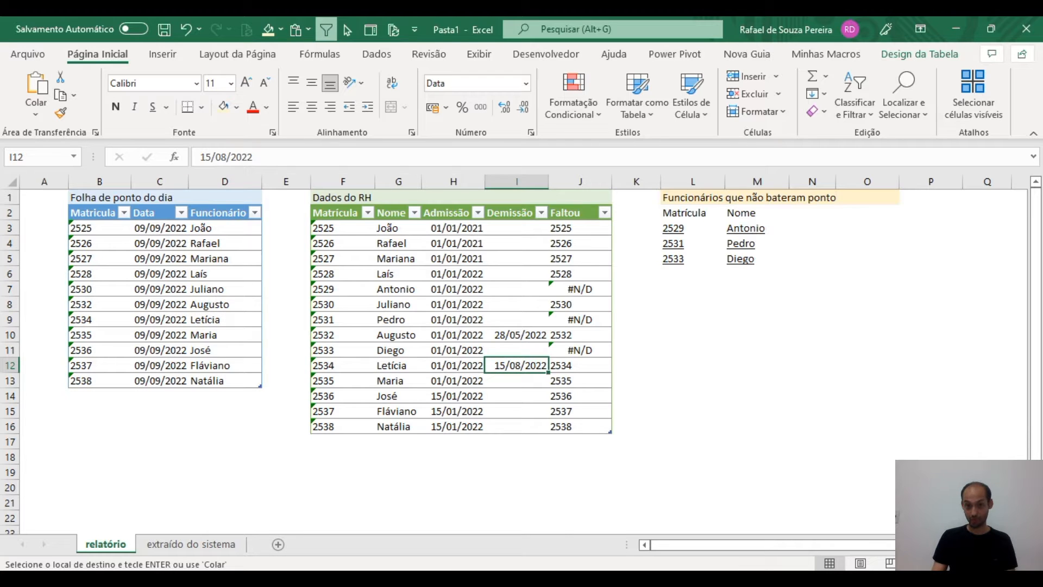
key(Delete)
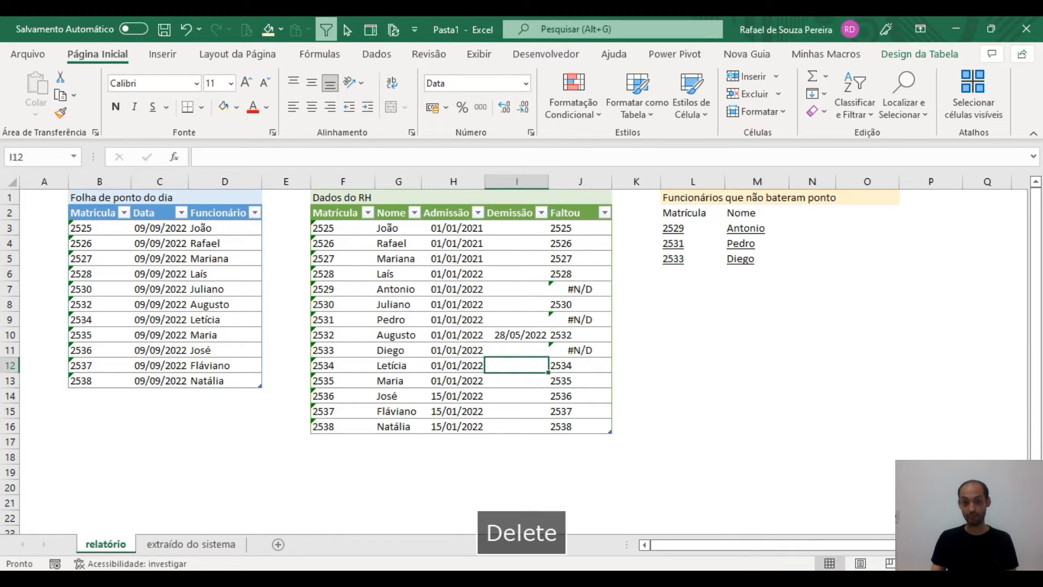
click(570, 255)
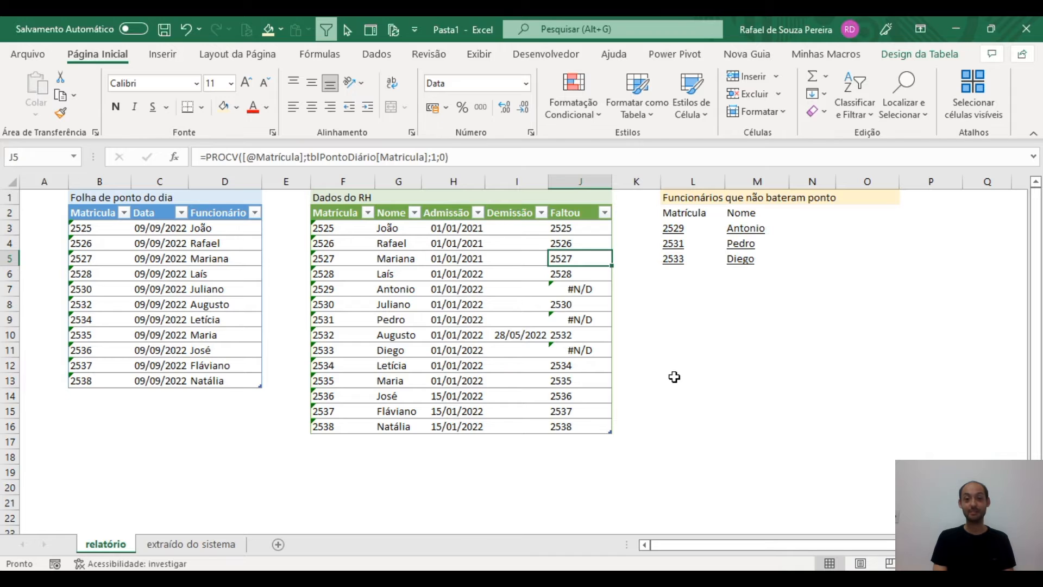
key(ctrl+b)
key(Escape)
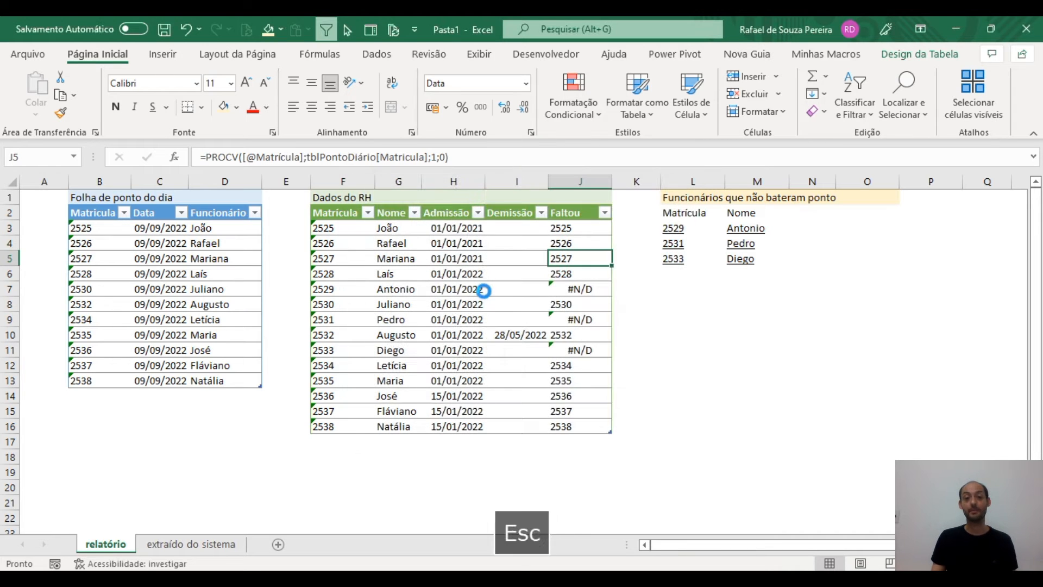
Step: Undo the dismissal date deletion and the pasted 09/09/2022 time-sheet records
key(ctrl+z)
key(ctrl+z)
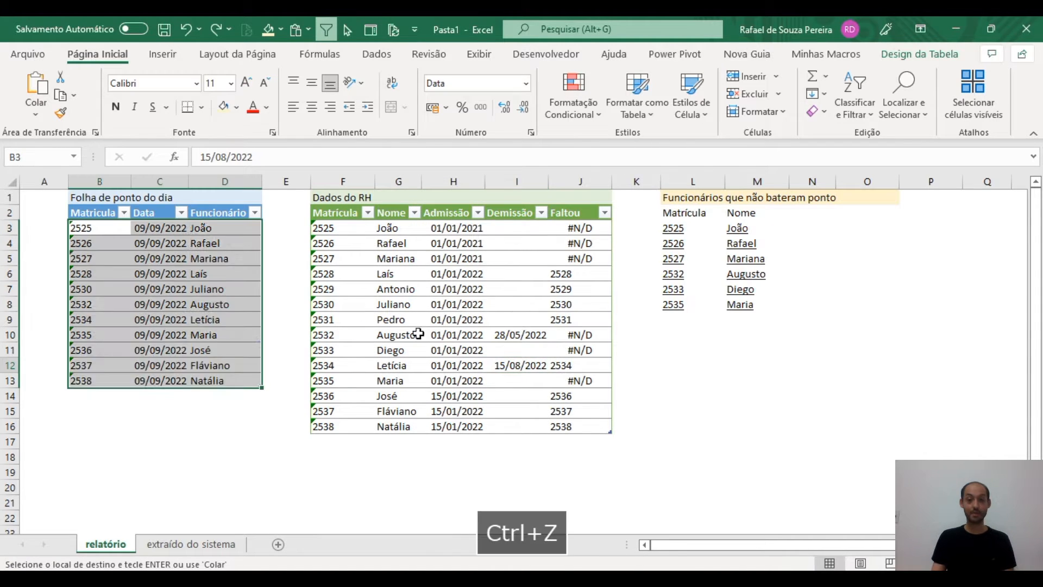
key(ctrl+z)
Step: Clear the contents of I12, the formula cell L3 and the whole Faltou column, J3:J16
click(519, 365)
key(Delete)
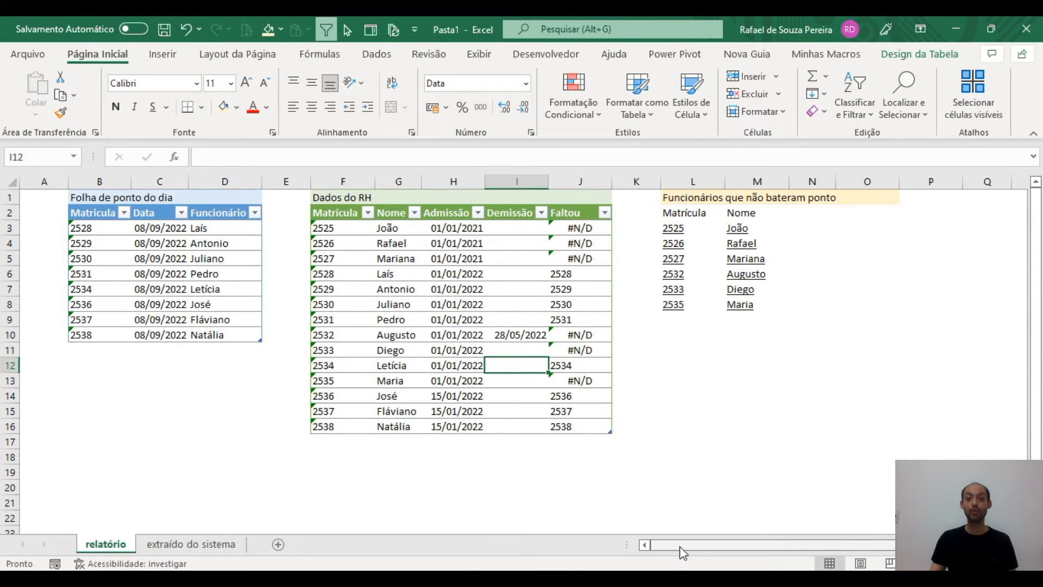
click(679, 227)
key(Delete)
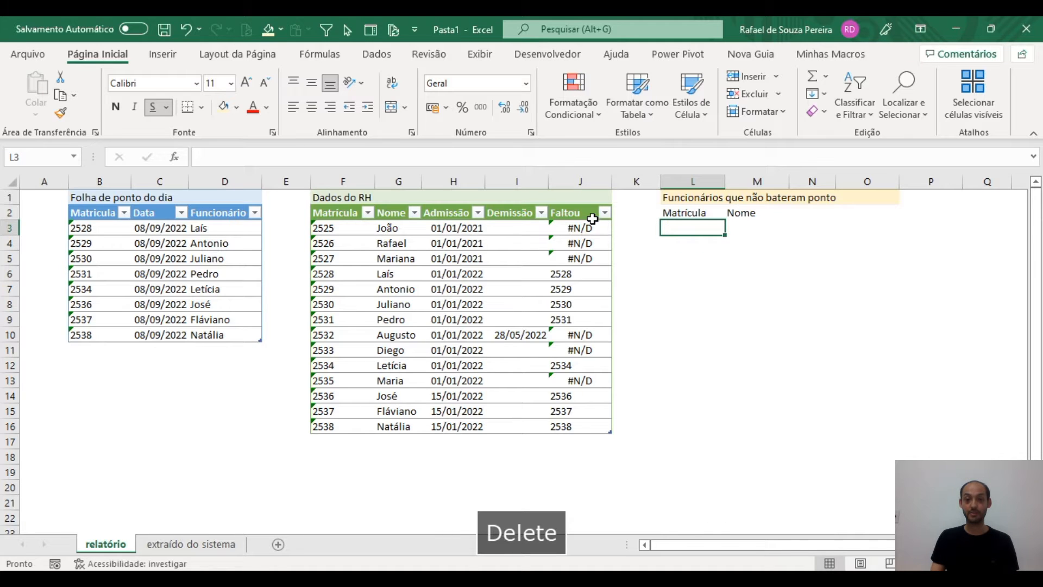
drag(592, 227, 592, 431)
key(Delete)
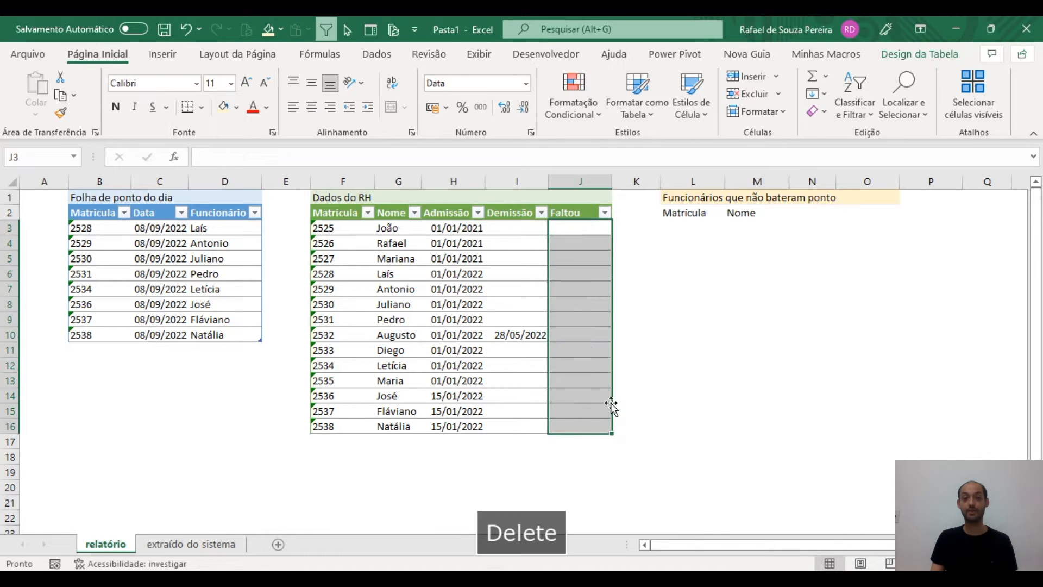
click(715, 260)
click(594, 230)
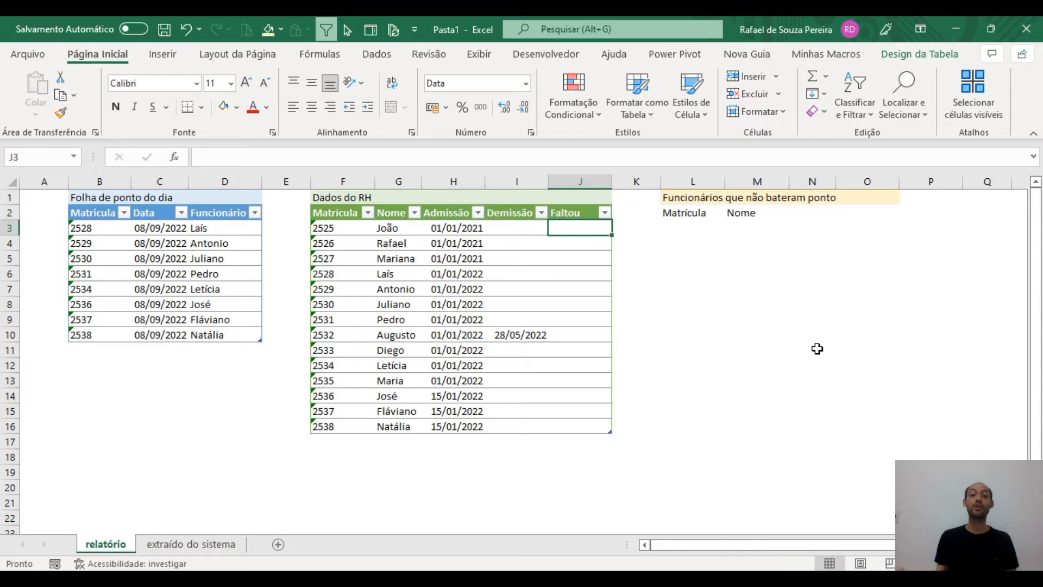
text(=procv)
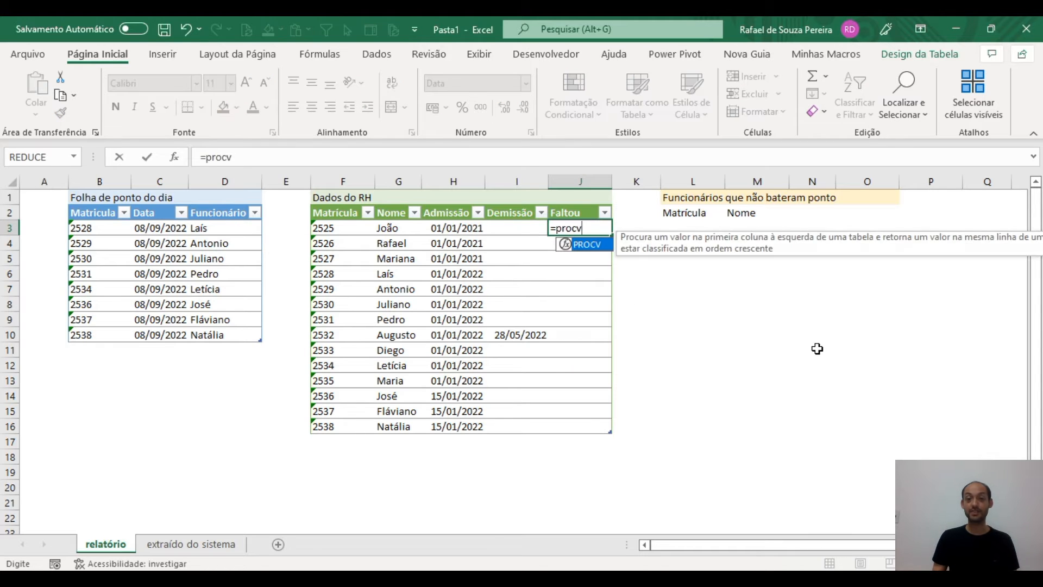
key(Tab)
key(Left)
key(Left)
key(Left)
key(Left)
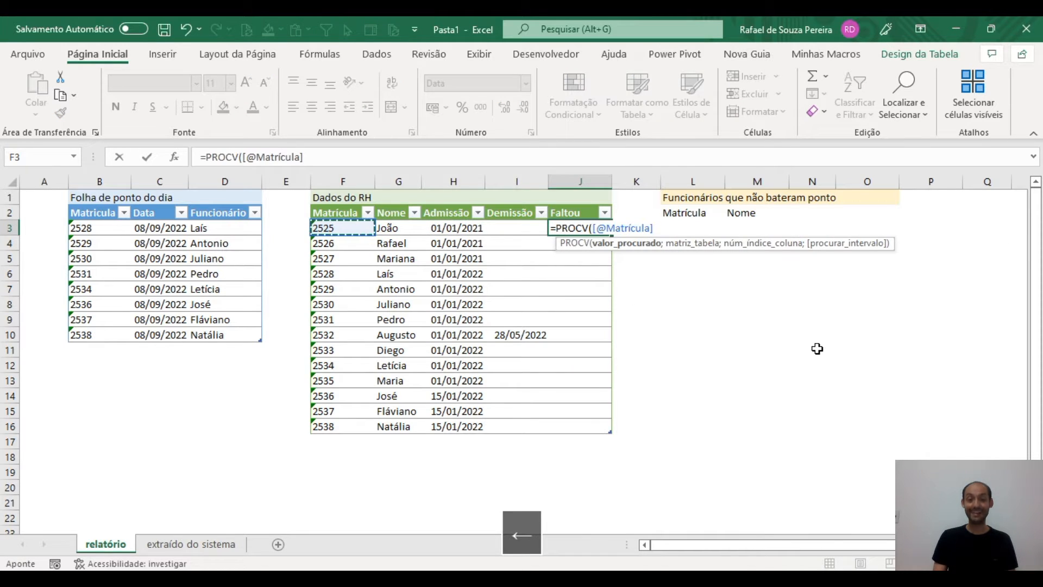
text(;)
drag(104, 216, 95, 326)
text(;[Matricula)
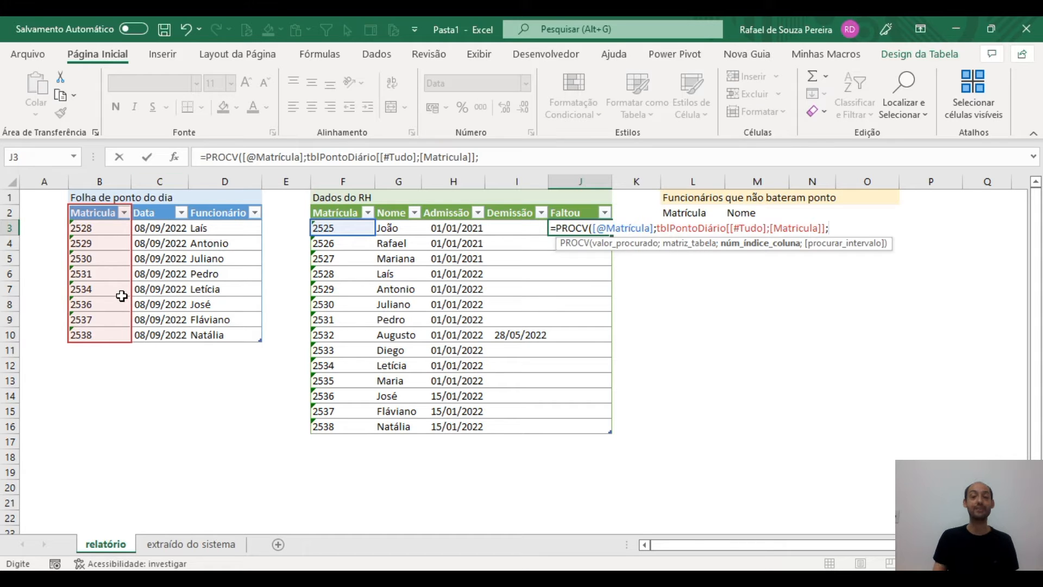
text(1)
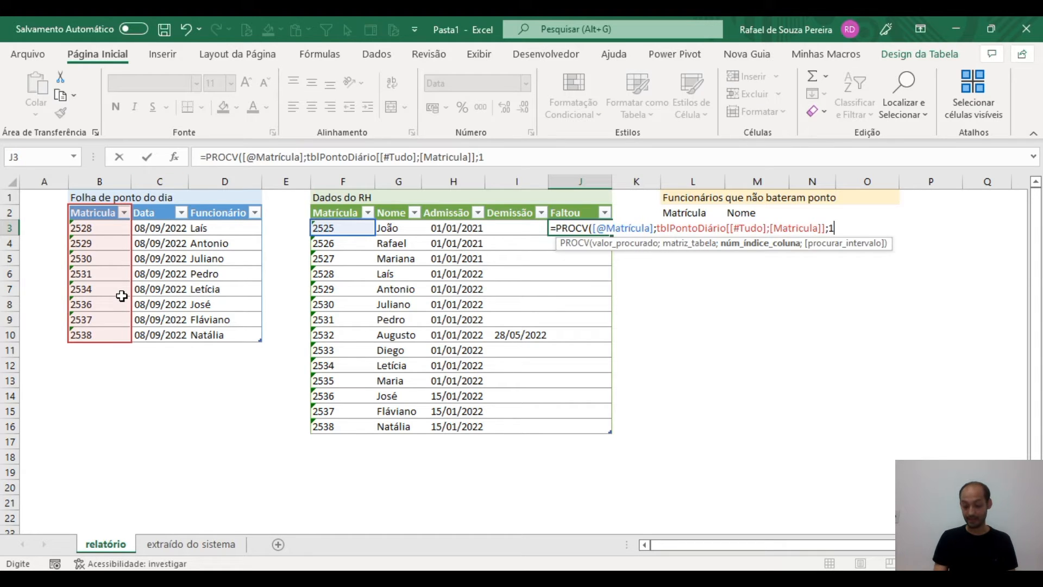
text(;0))
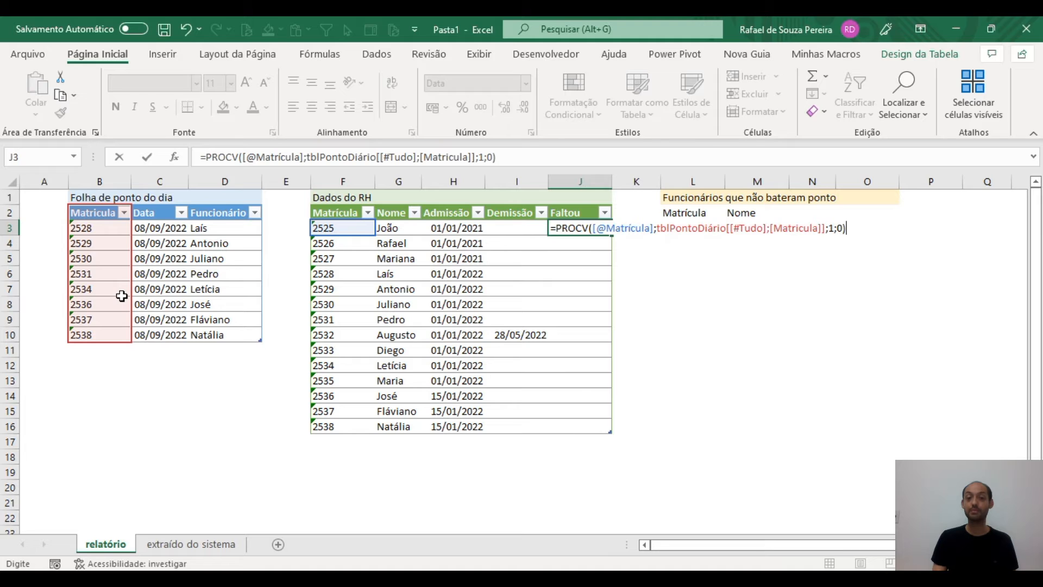
key(Return)
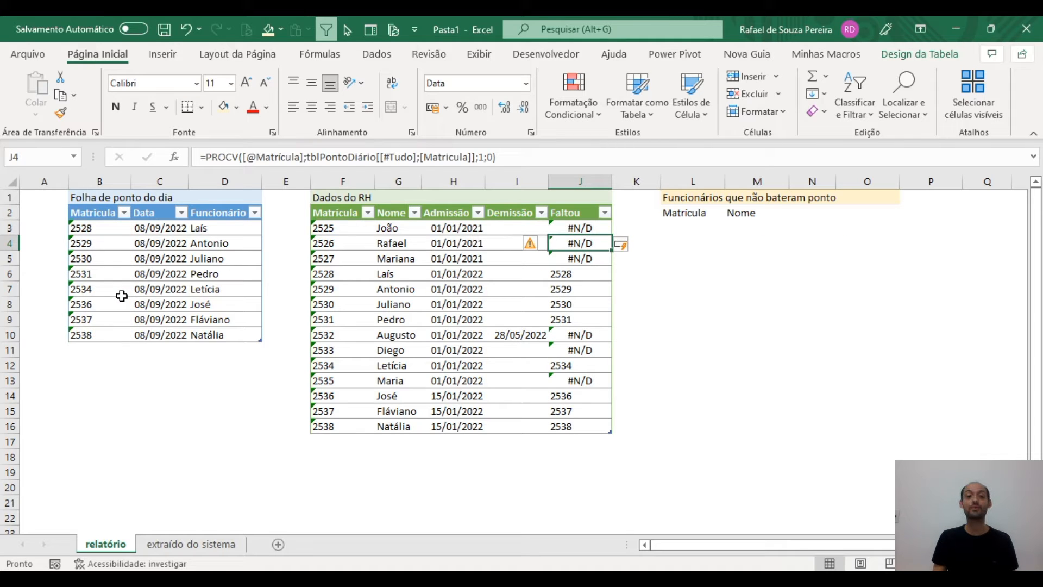
key(Up)
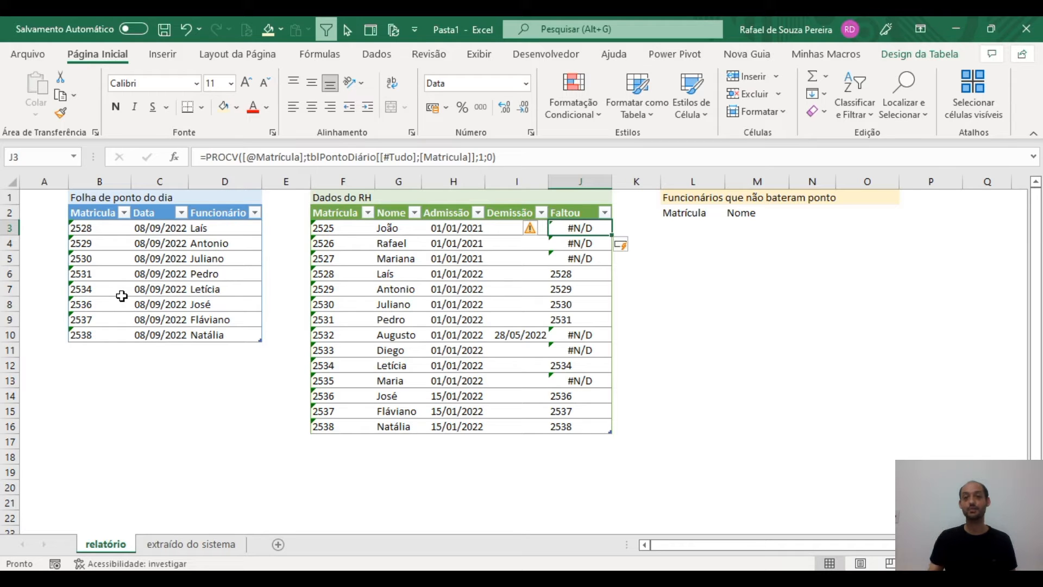
Step: Try to list the absent employees in L3 with =FILTRO(tblFuncionários[[Matrícula]:[Nome]];tblFuncionários[Faltou]="#N/D")
click(693, 228)
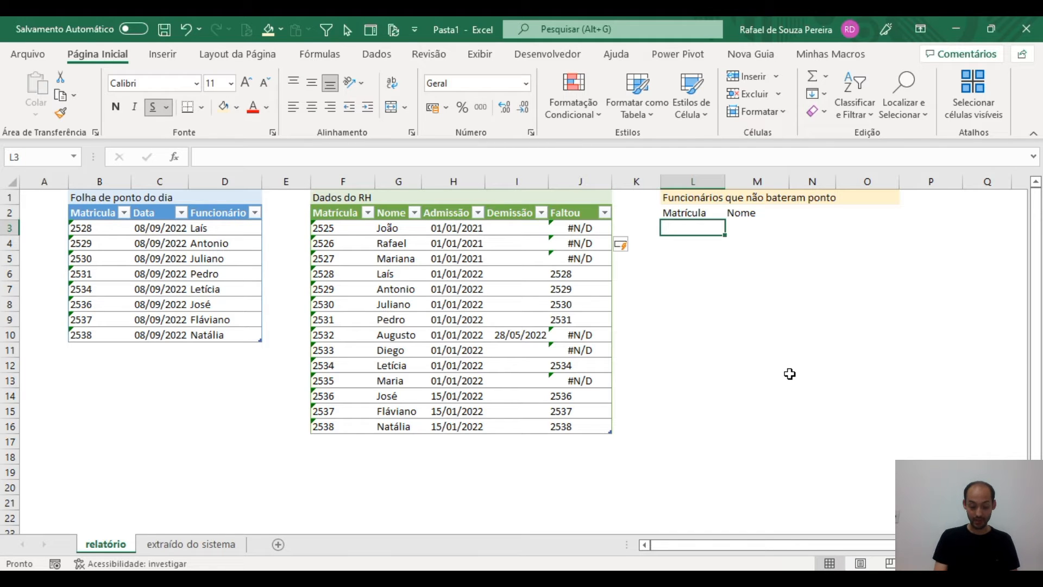
text(=FIL)
key(Tab)
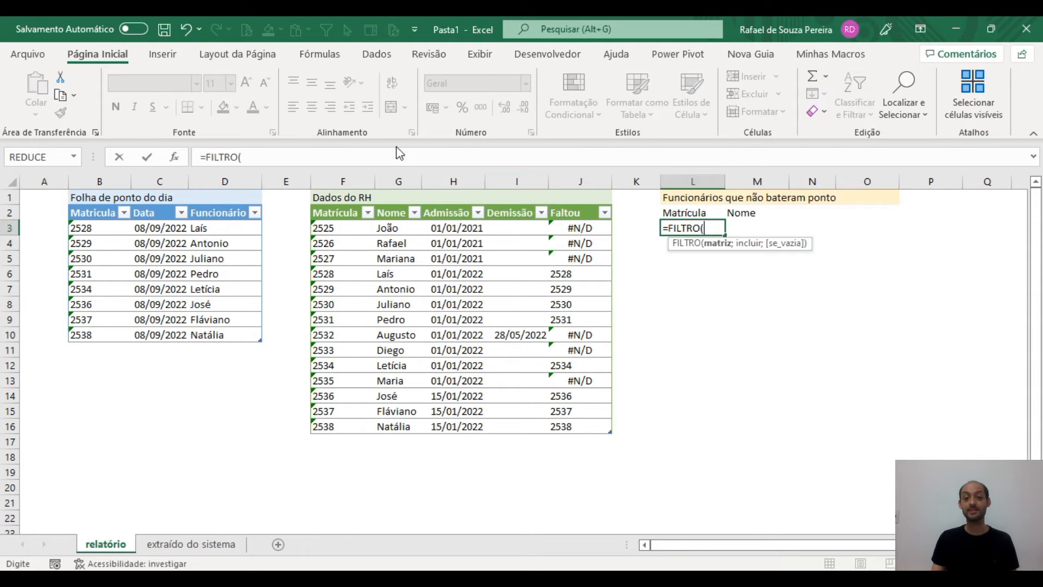
drag(398, 224, 392, 427)
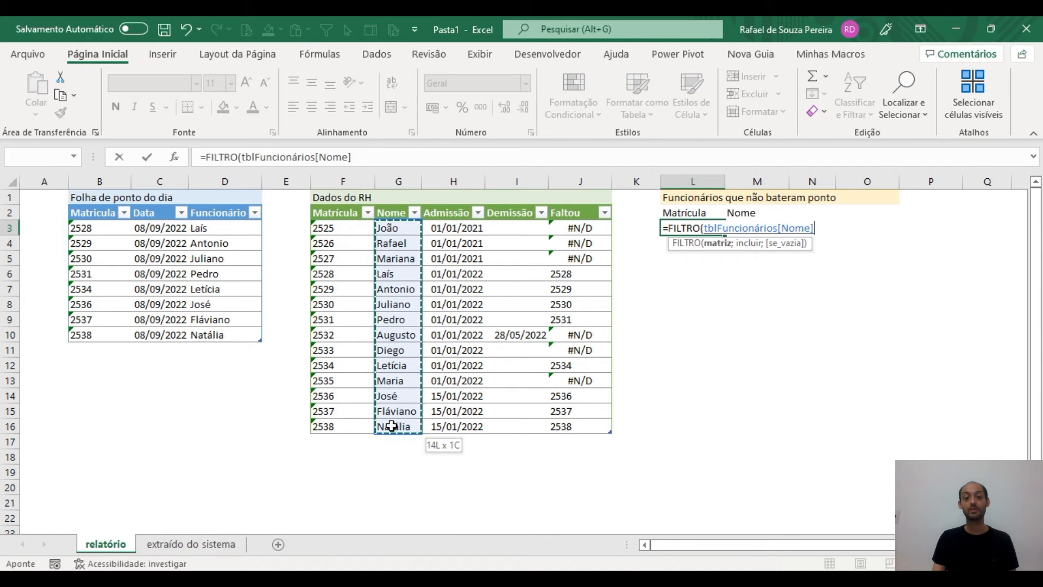
drag(321, 229, 402, 433)
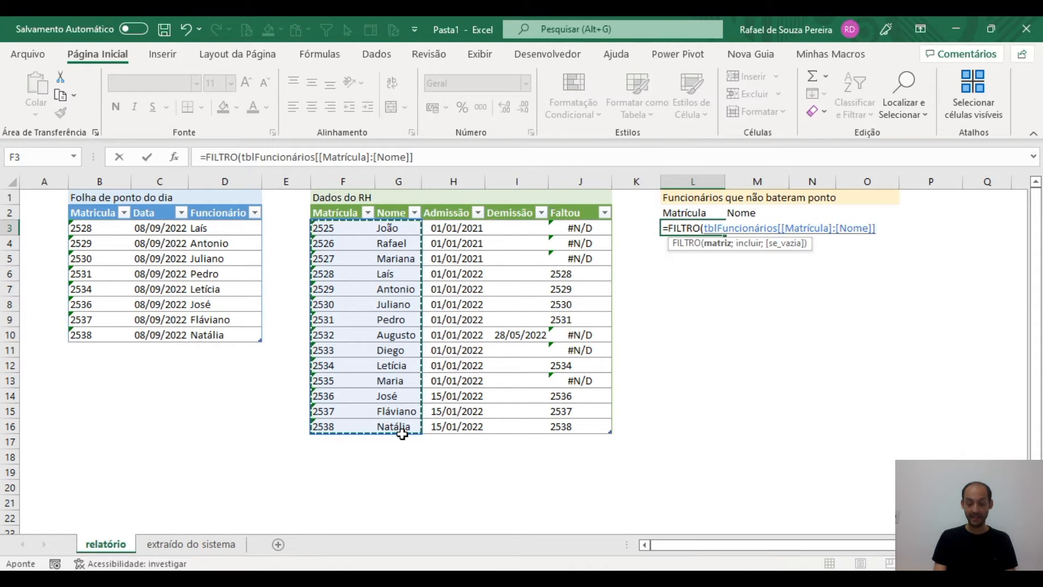
text(;)
drag(589, 227, 570, 427)
text(=")
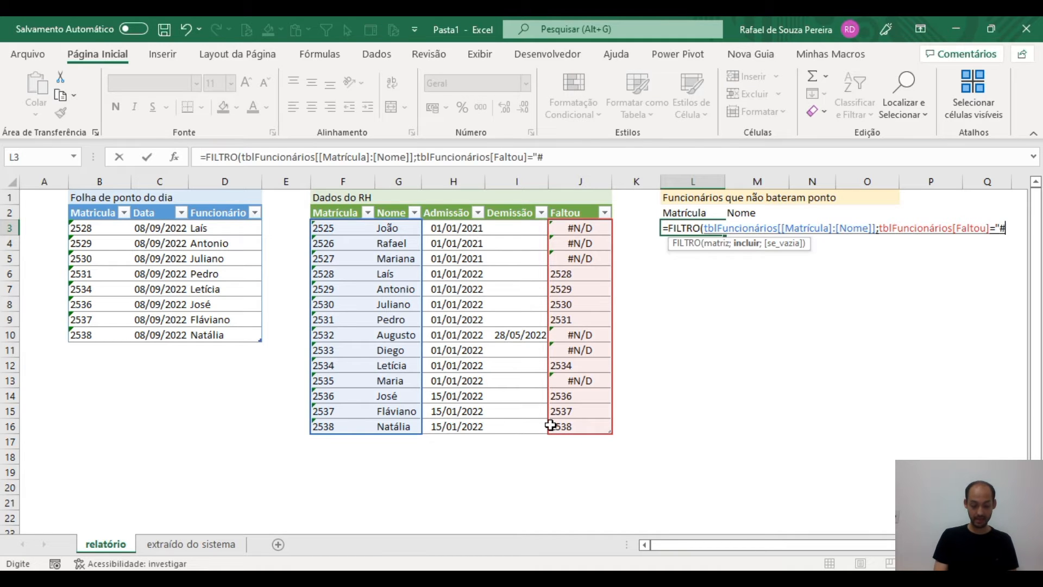
text(#N/D"))
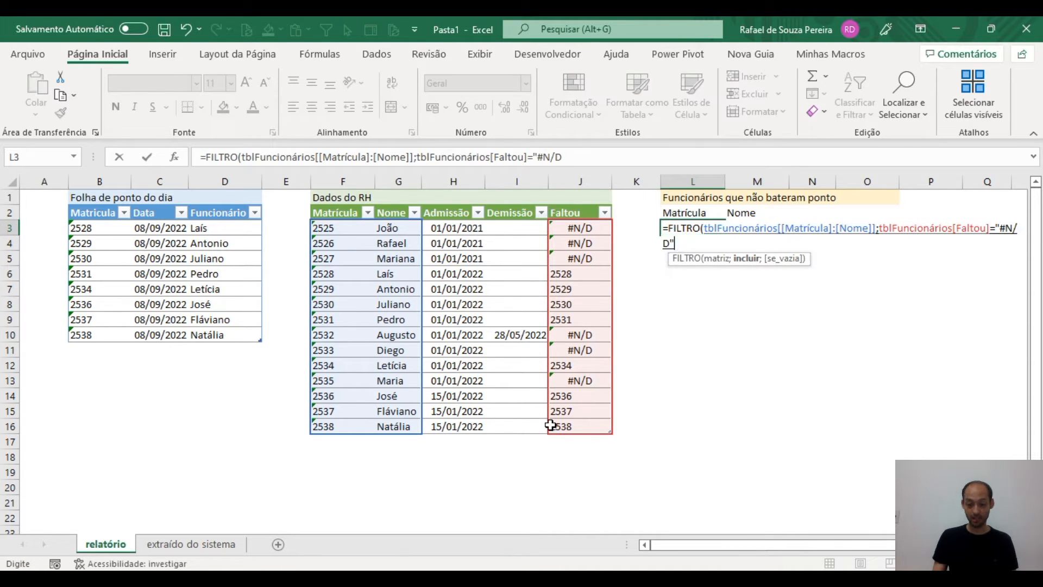
key(Return)
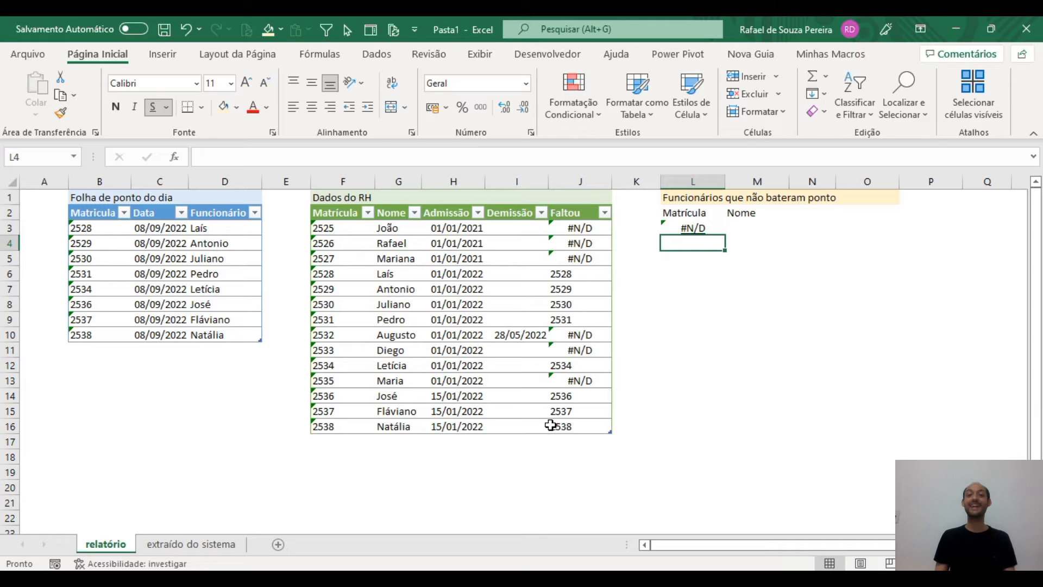
key(Up)
drag(592, 227, 556, 429)
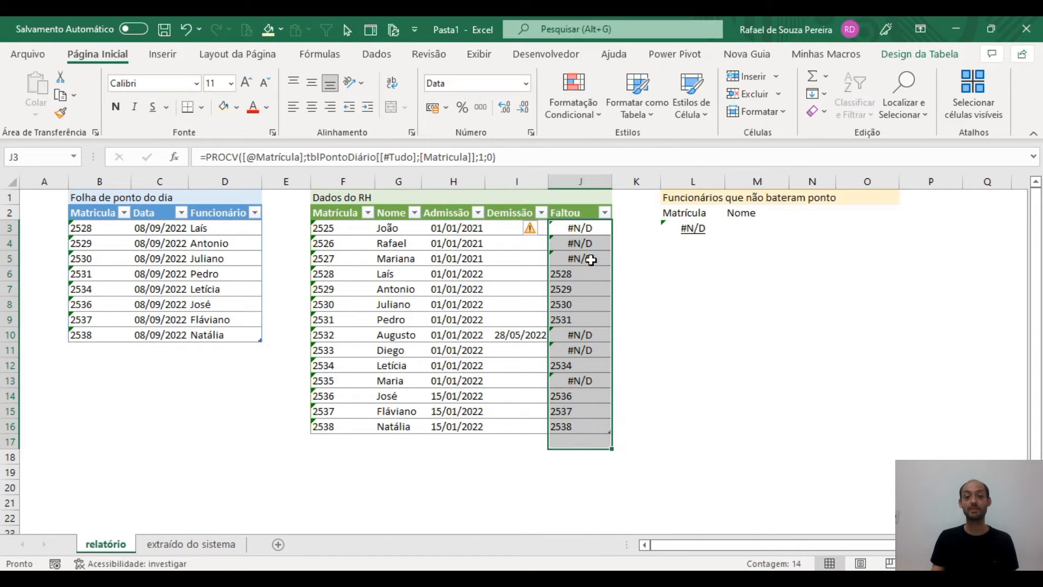
click(585, 228)
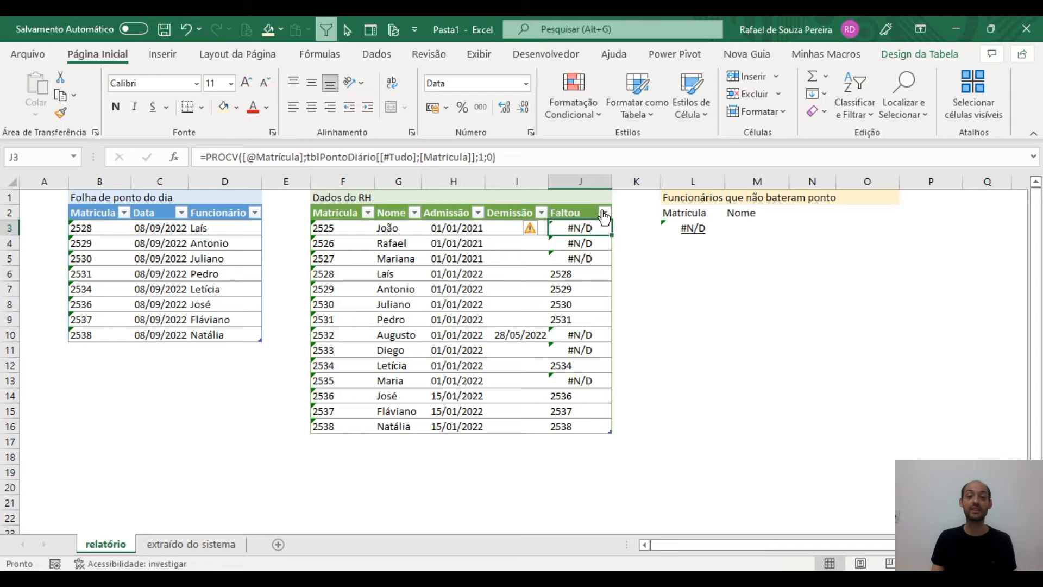
right_click(633, 182)
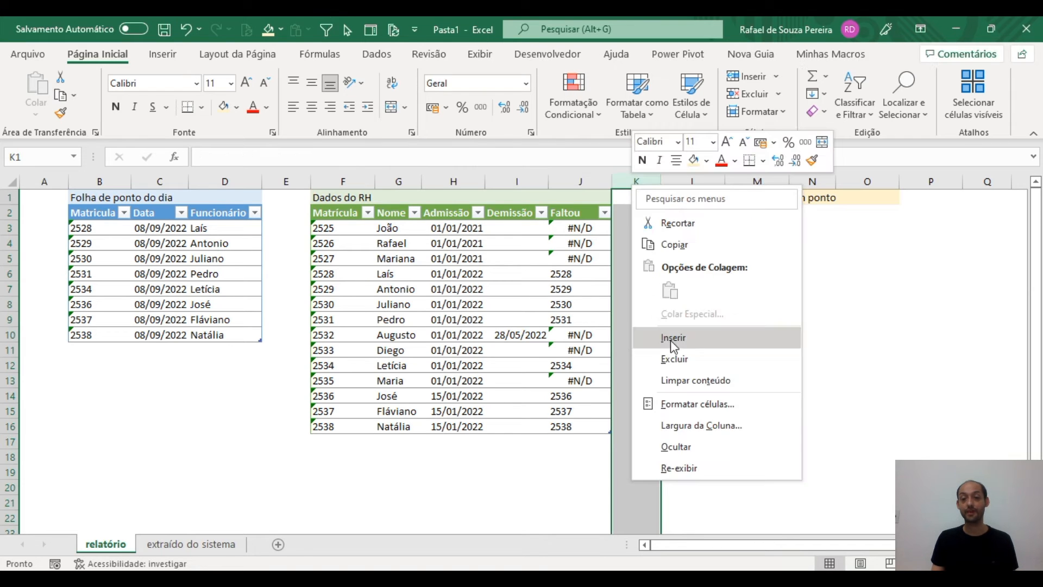
click(286, 484)
Step: Add a new worksheet with the header NÚMEROS in F4 and the values 1, 2, 5 and 5 in F5:F8
click(276, 543)
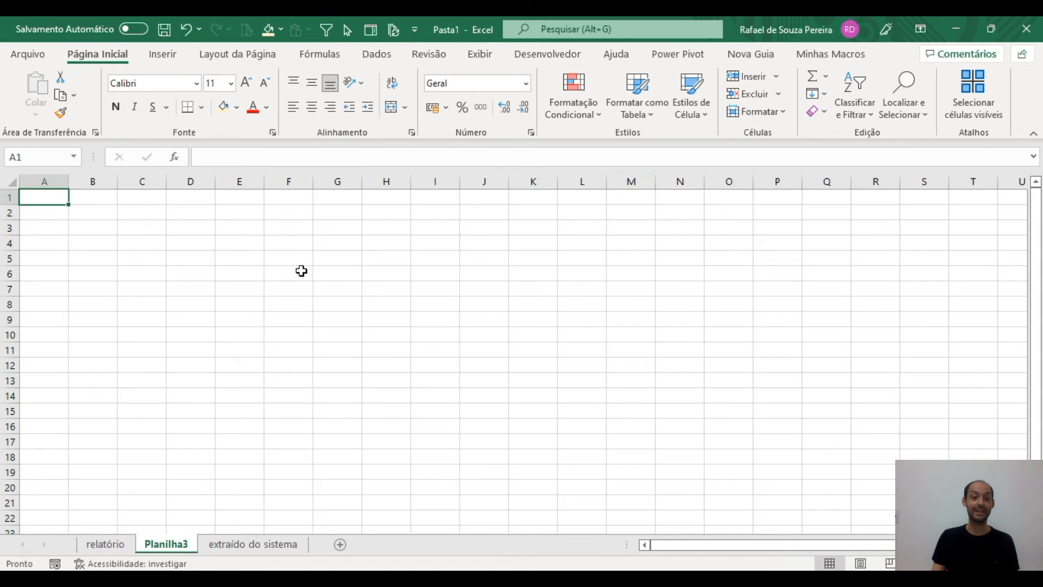
click(280, 244)
text(NÚ)
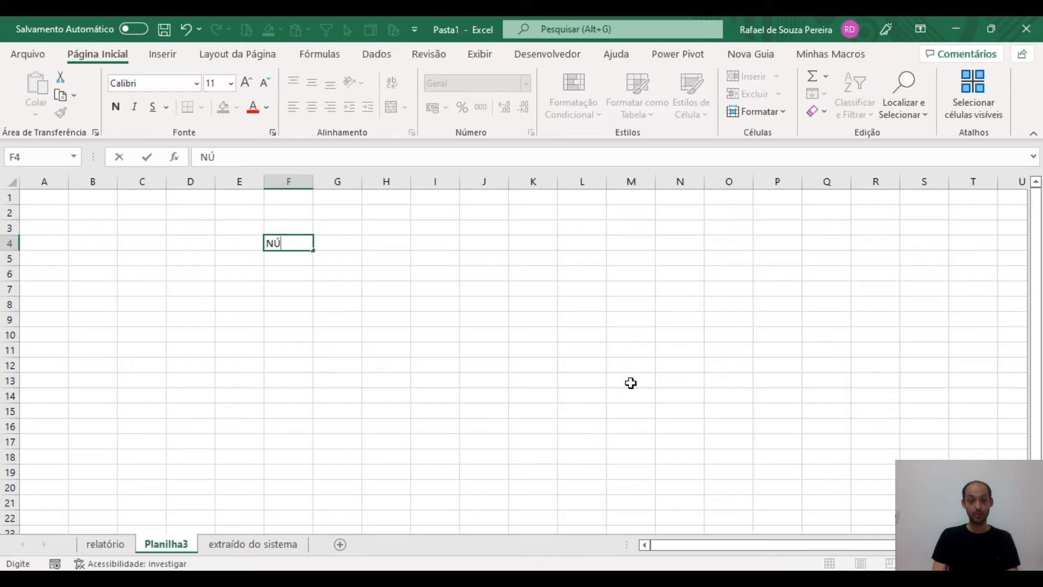
text(MKEEROS)
key(Return)
text(1)
key(Return)
text(2)
key(Return)
text(5)
key(Return)
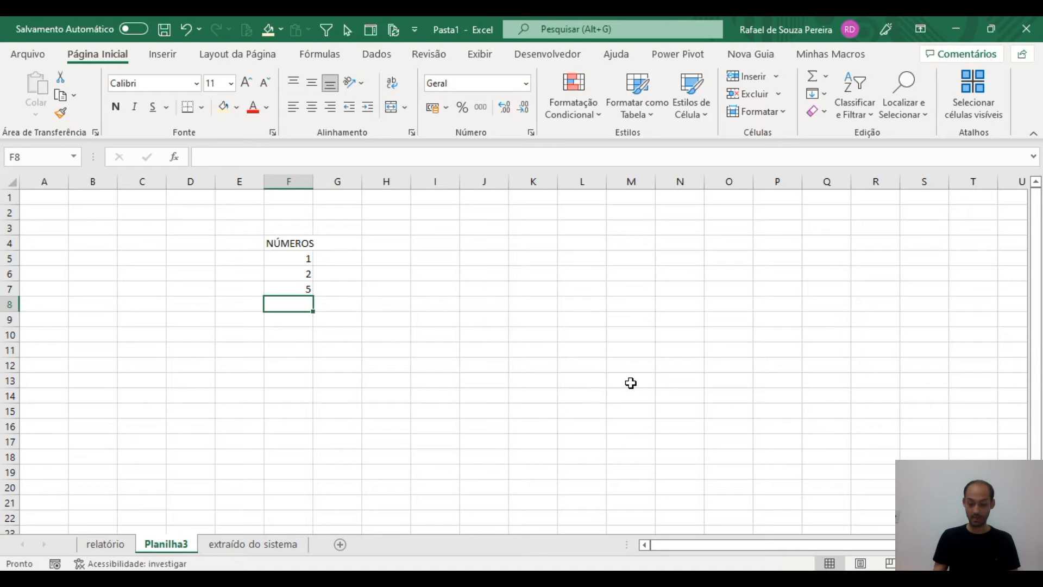
text(5)
key(Return)
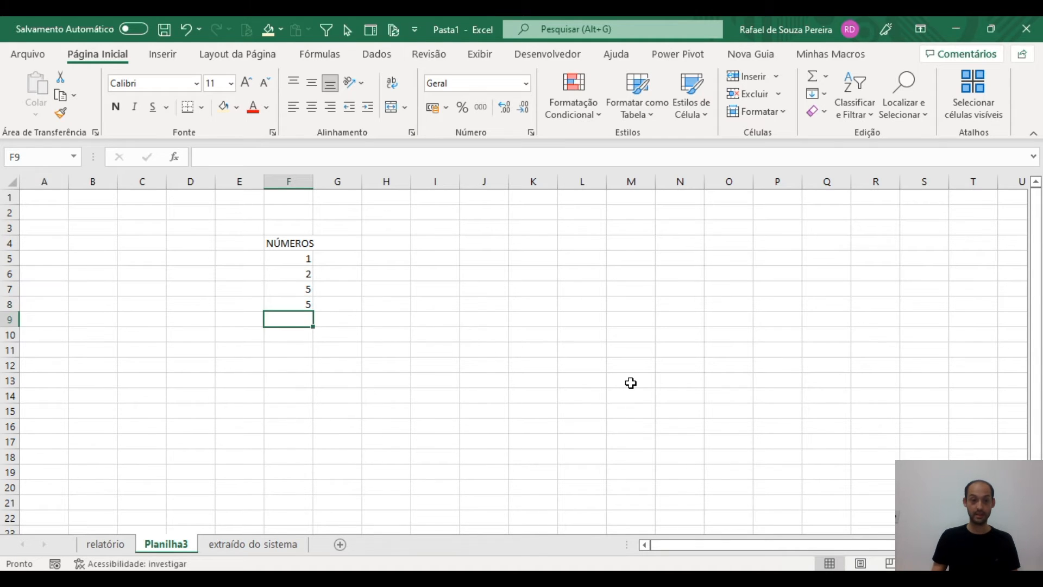
Step: Convert the number 5 in F7 to text by putting an apostrophe in front of it
key(Up)
key(Up)
key(F2)
key(Left)
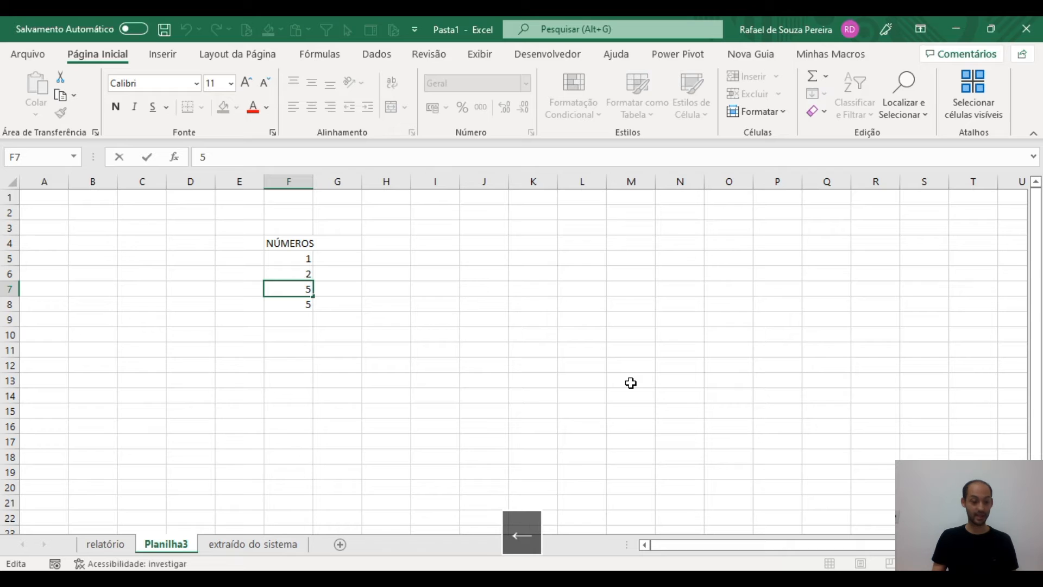
text(')
key(Return)
Step: Test whether each NÚMEROS value is numeric with =ENÚM-style check =ÉNÚM(F5) in G5, copied down to G8
key(Up)
key(Up)
key(Up)
key(Right)
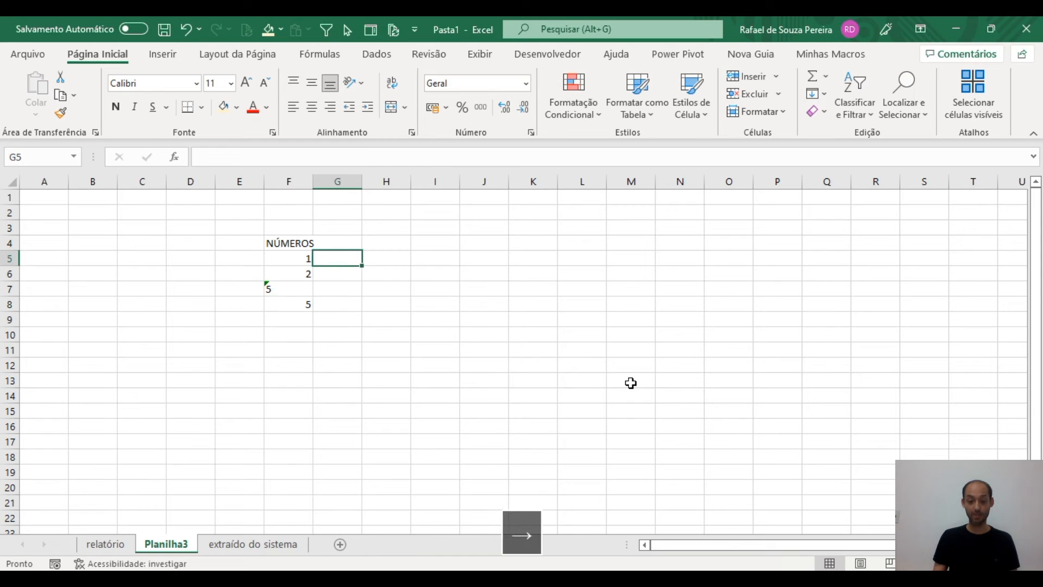
text(=[)
key(BackSpace)
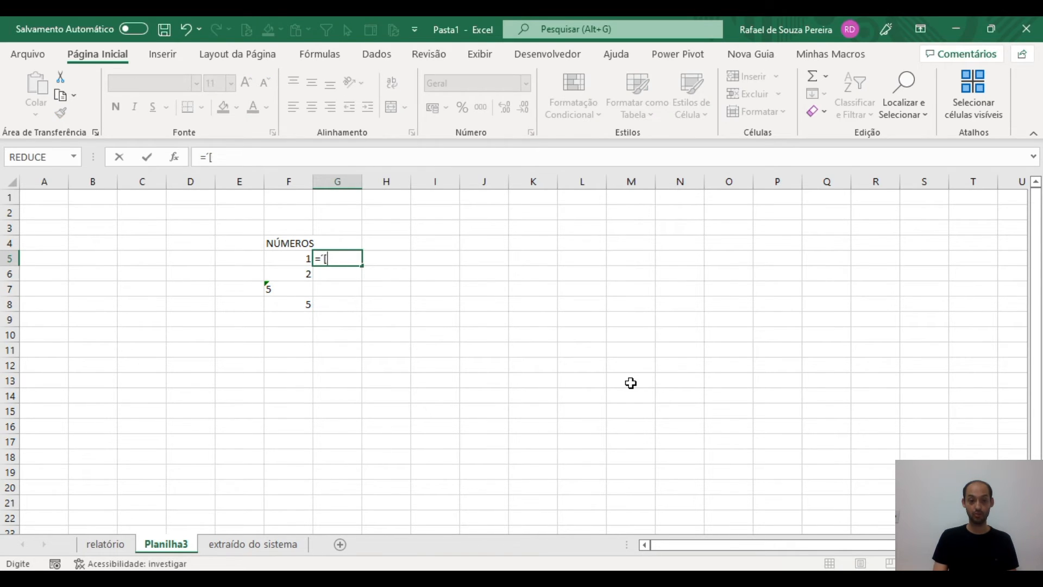
text(ÉN)
key(Tab)
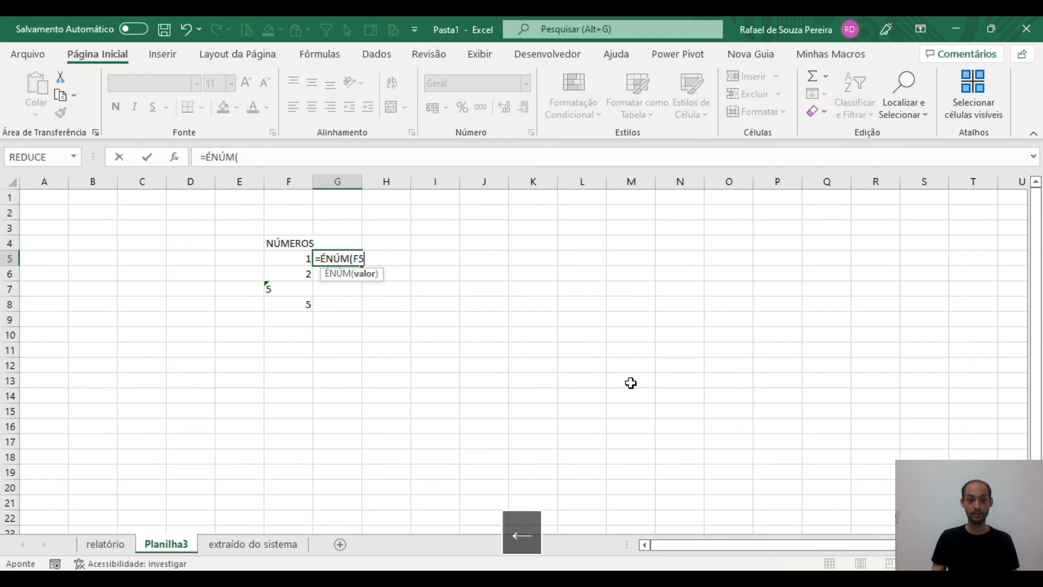
text(F5)
key(Return)
key(ctrl+d)
key(Down)
key(ctrl+d)
key(Down)
key(ctrl+d)
key(Down)
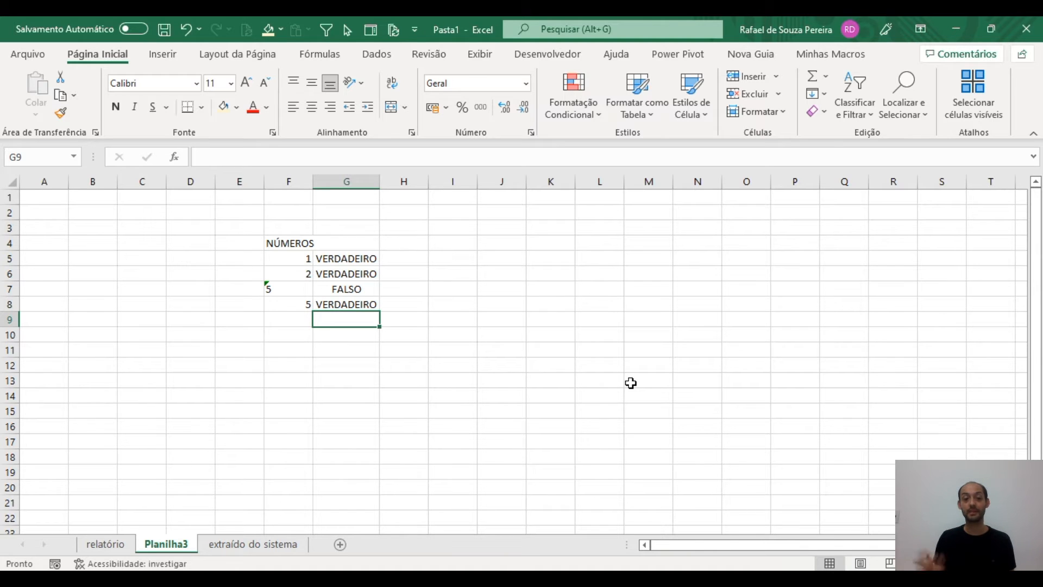
Step: On the relatório sheet, change the L3 formula to =FILTRO(tblFuncionários[[Matrícula]:[Nome]];tblFuncionários[Demissão]<>"")
click(108, 544)
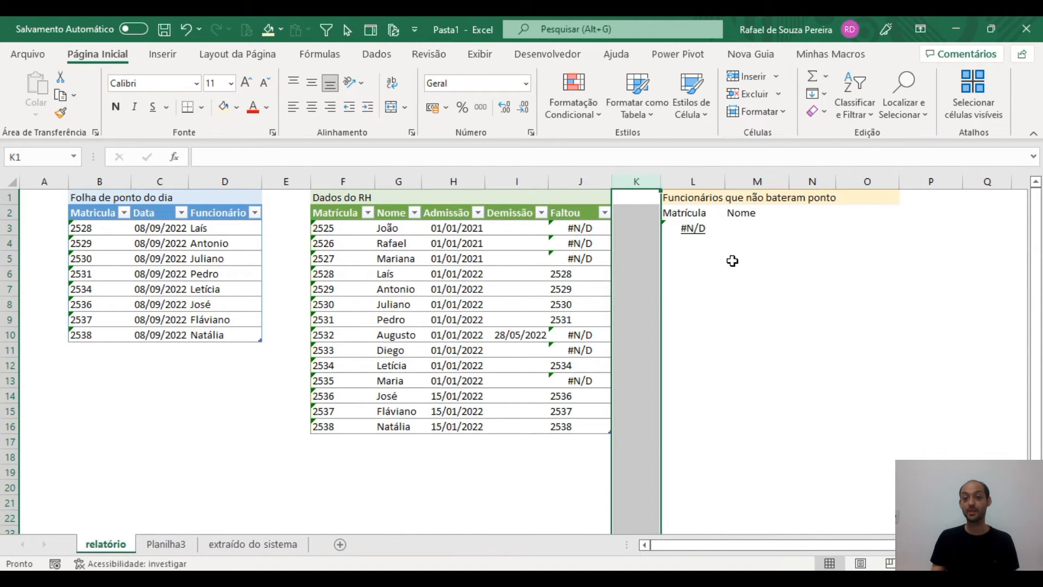
click(692, 228)
click(564, 157)
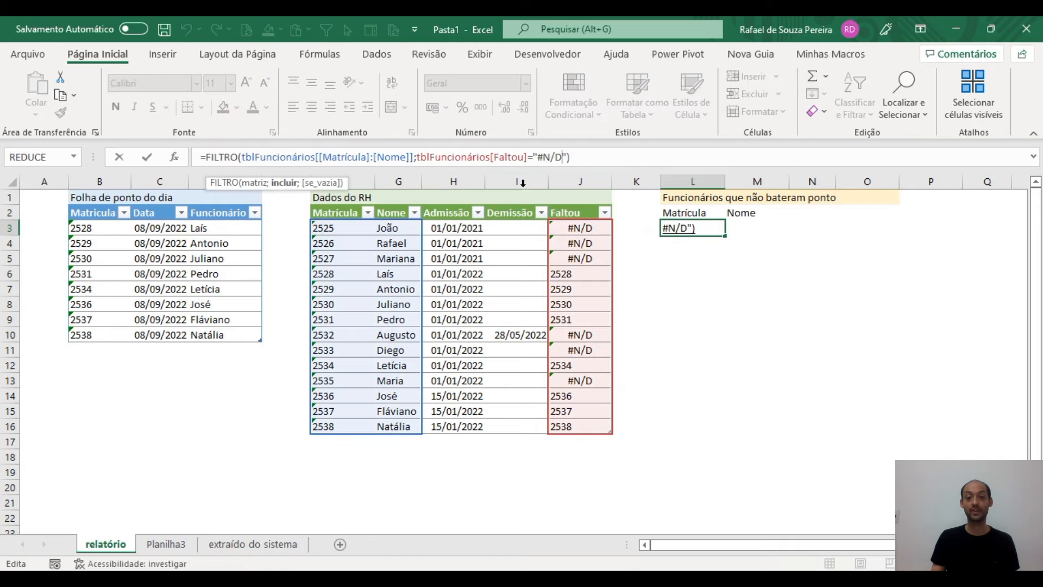
drag(429, 156, 570, 157)
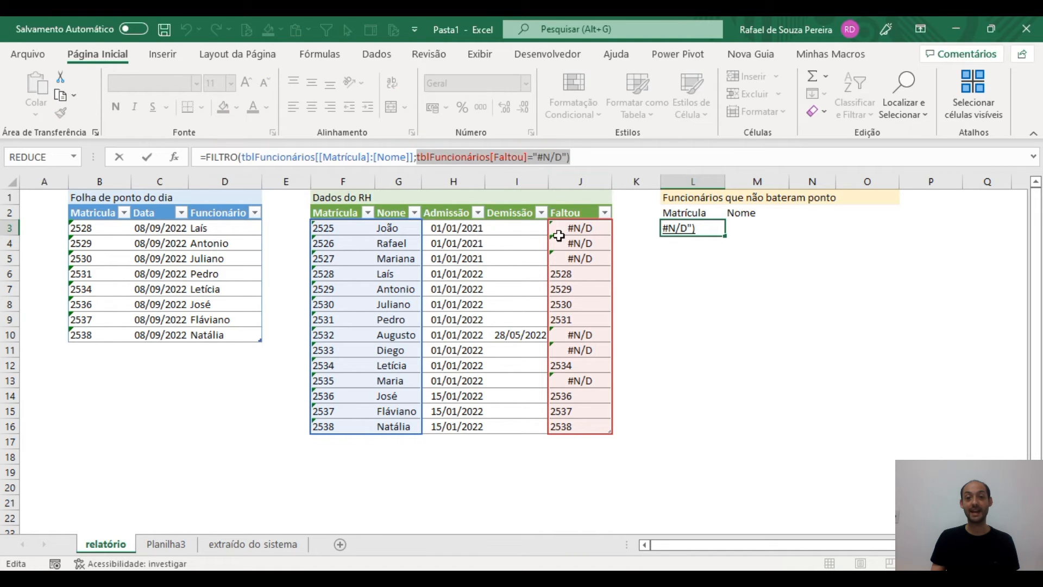
drag(517, 228, 532, 424)
text(<>)
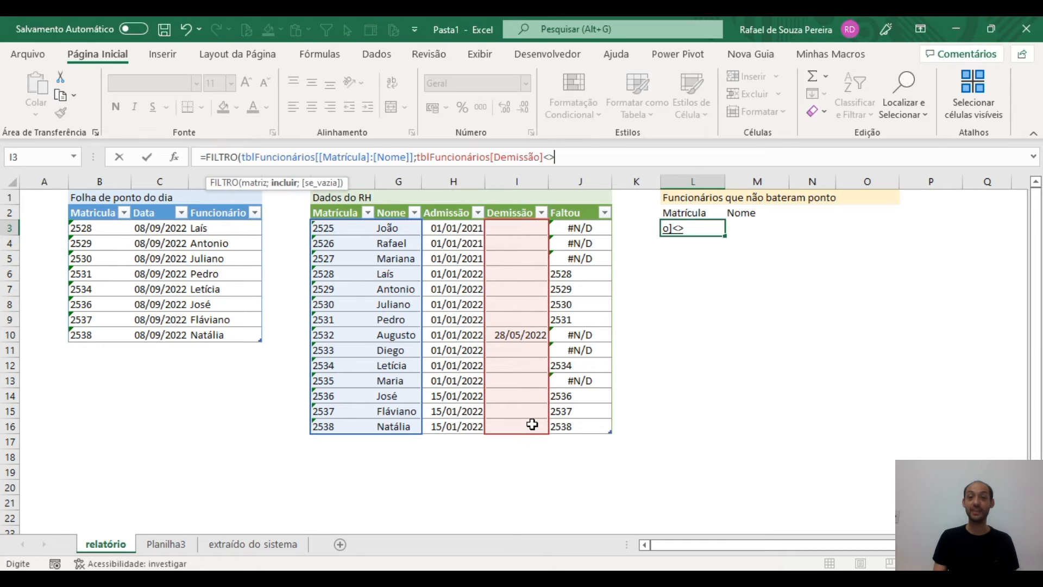
key(Return)
key(Up)
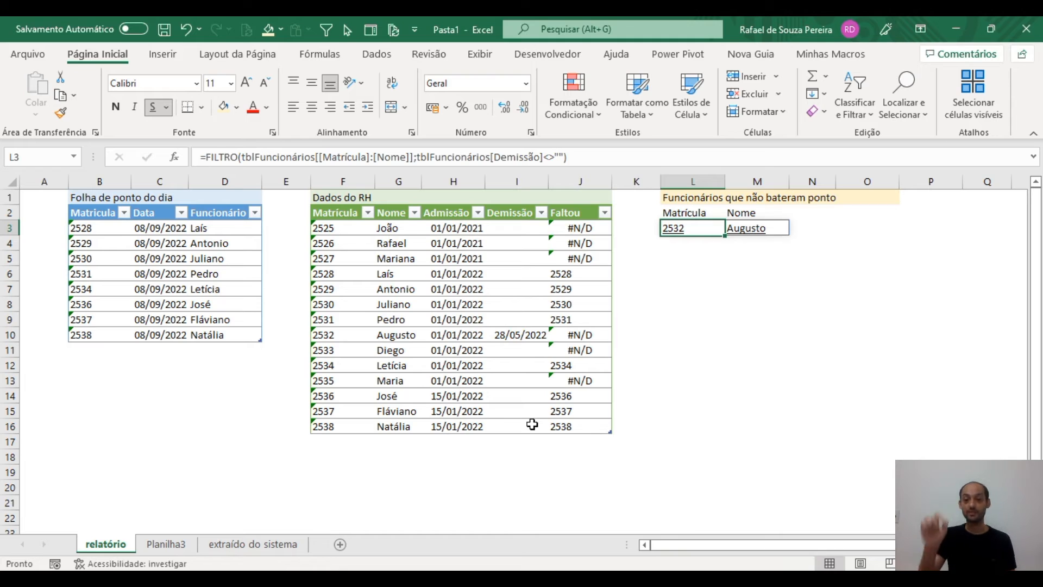
Step: Insert a blank column at K, between the Dados do RH table and the absence report
key(Escape)
click(639, 182)
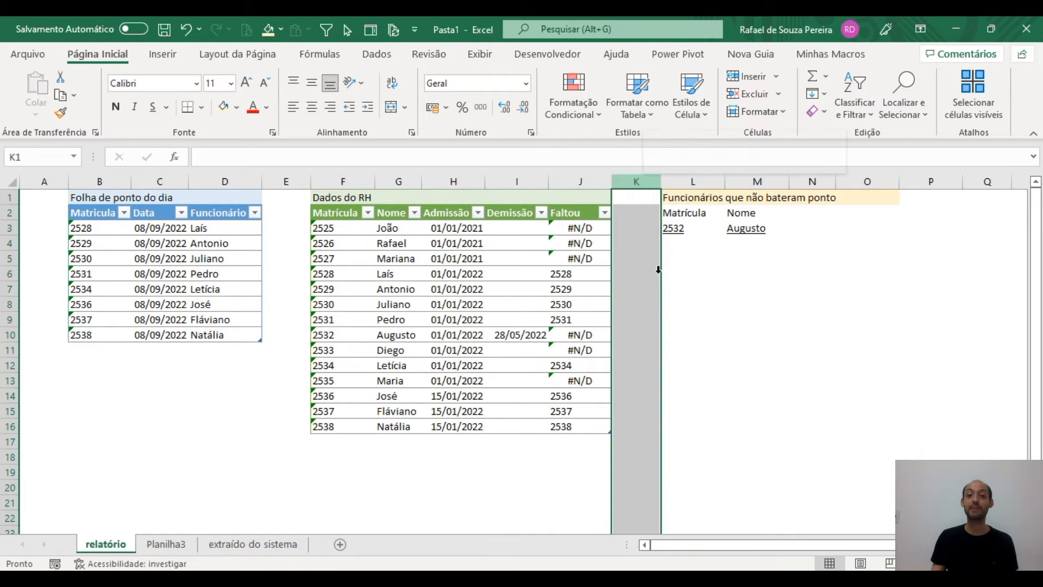
right_click(644, 184)
click(685, 338)
click(627, 230)
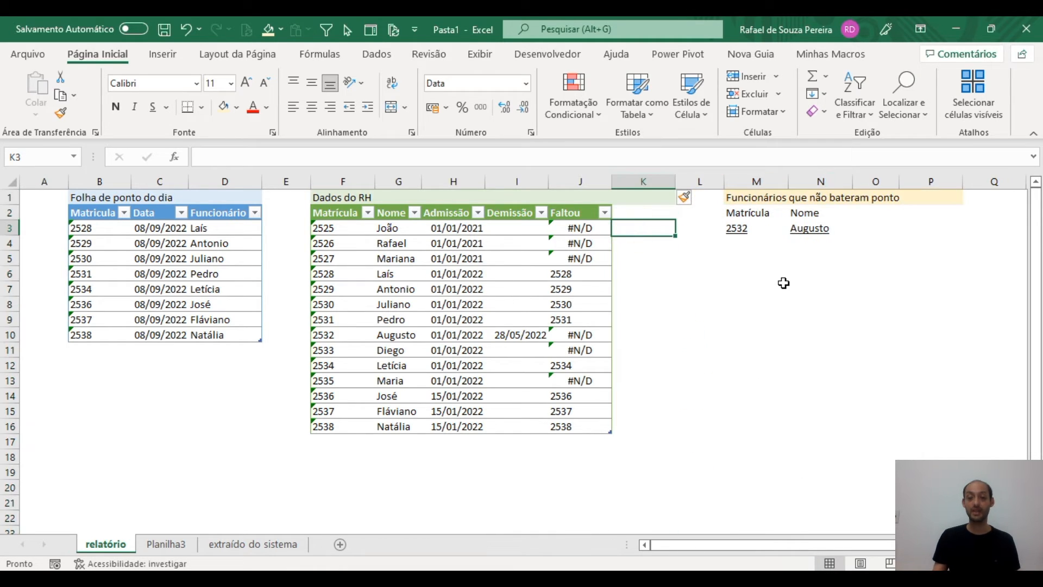
text(=)
key(Left)
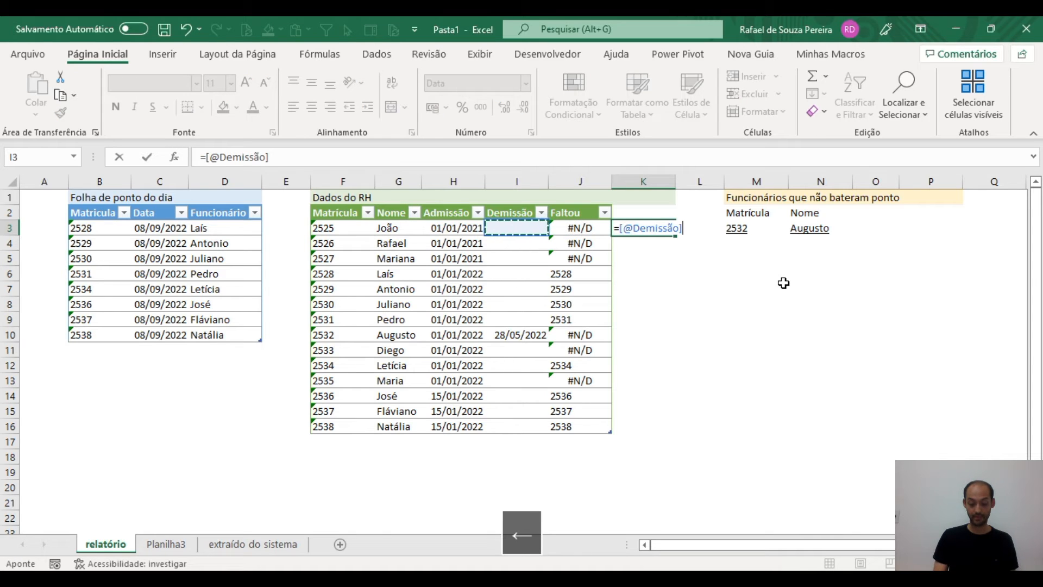
text(<>"")
key(Return)
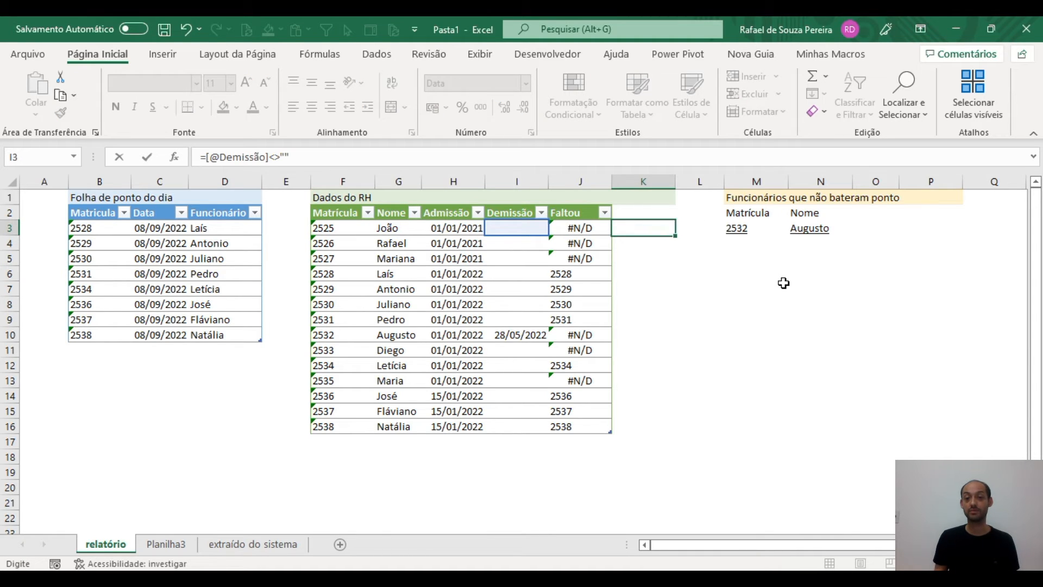
double_click(675, 182)
click(645, 337)
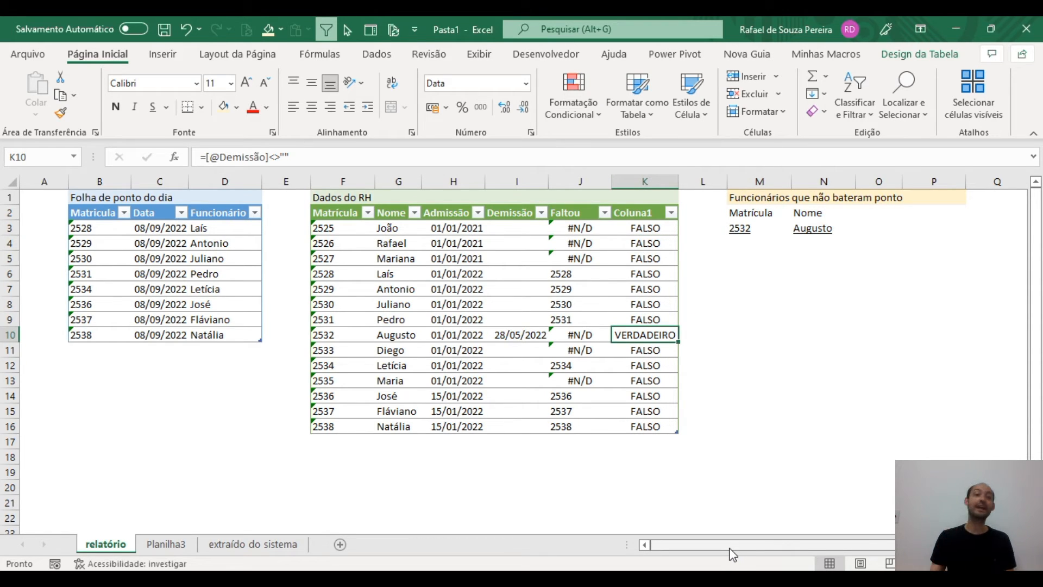
Step: Undo the dismissal helper column and the inserted blank column K
key(ctrl+z)
key(ctrl+z)
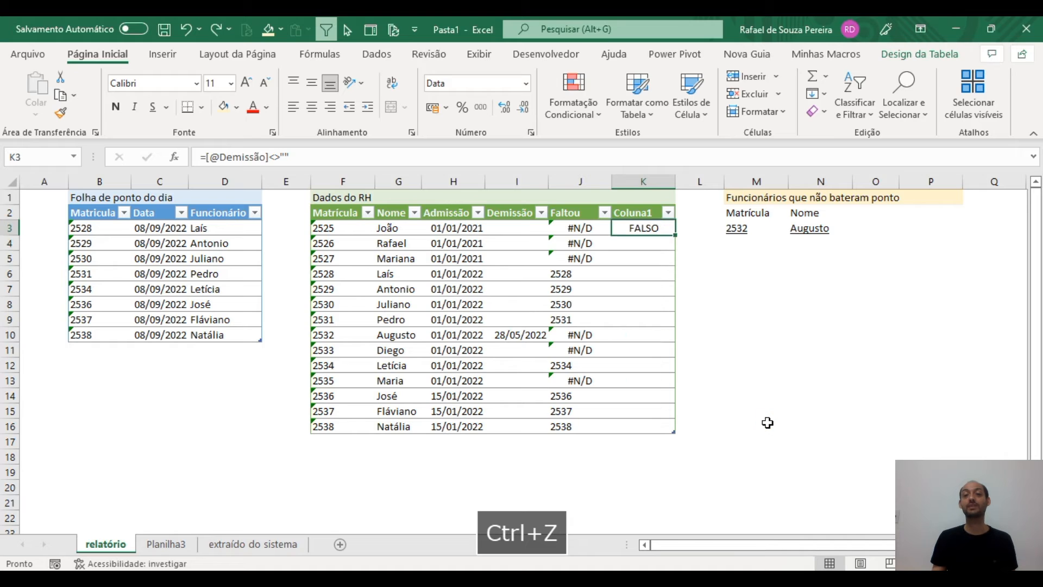
key(ctrl+z)
key(ctrl+z)
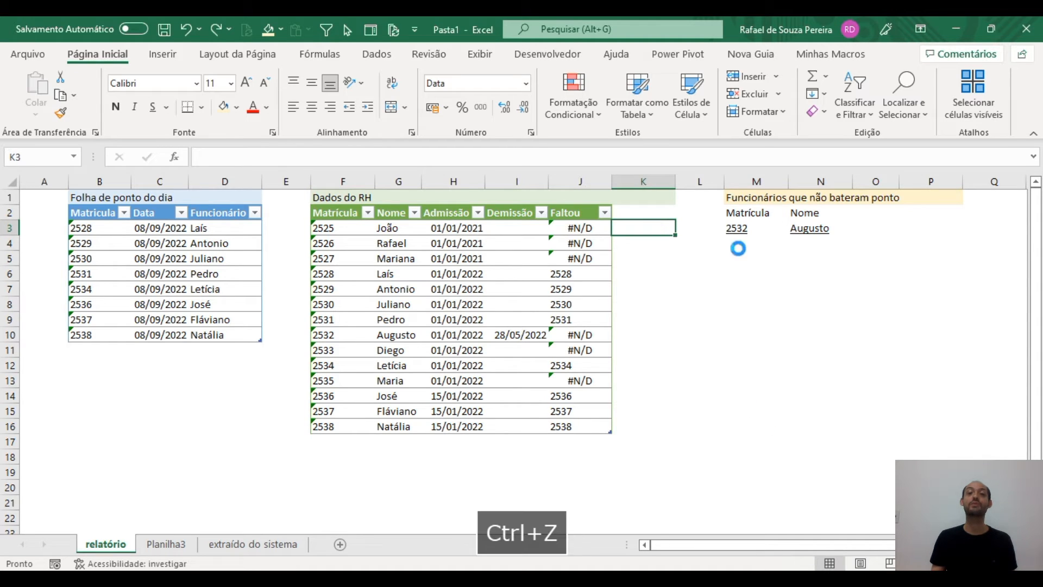
click(722, 275)
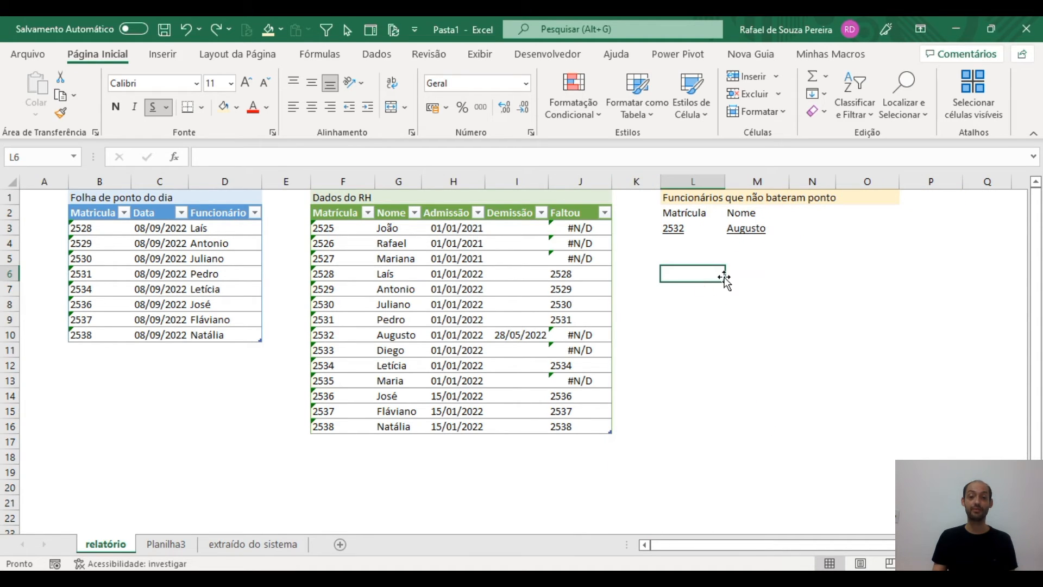
click(756, 227)
drag(578, 224, 564, 421)
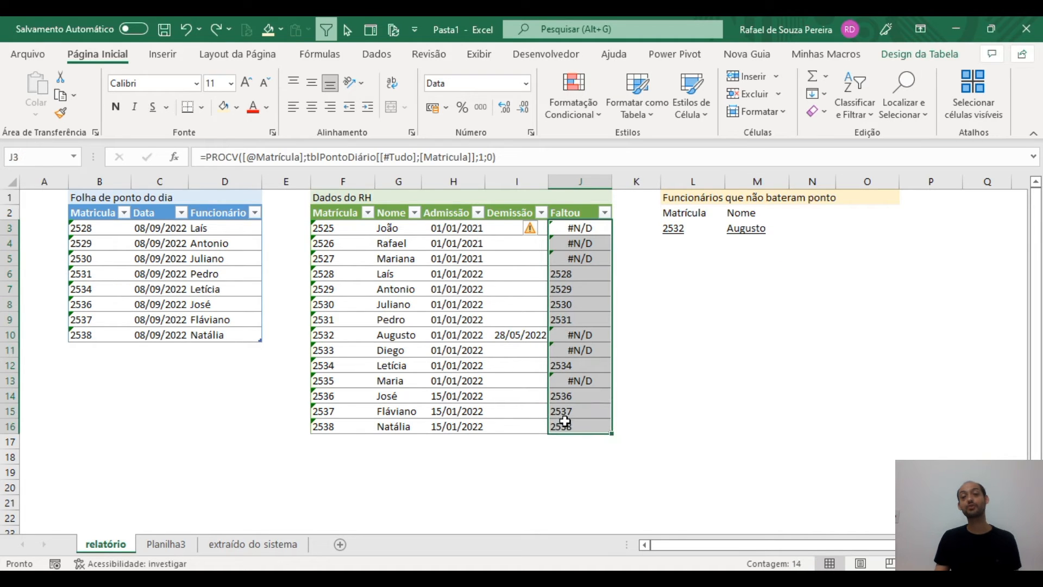
click(632, 228)
text(=É.)
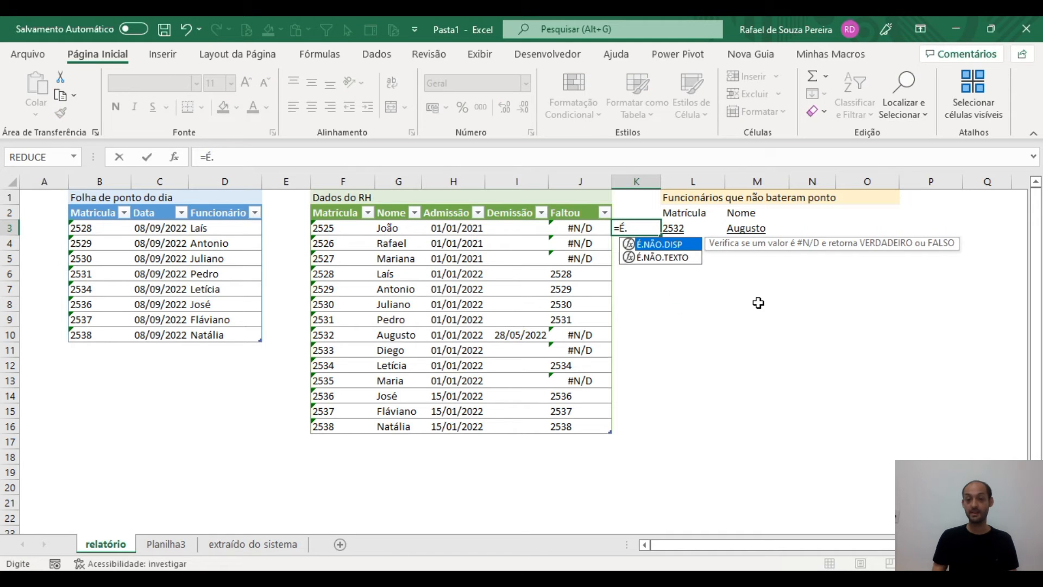
key(Tab)
key(Left)
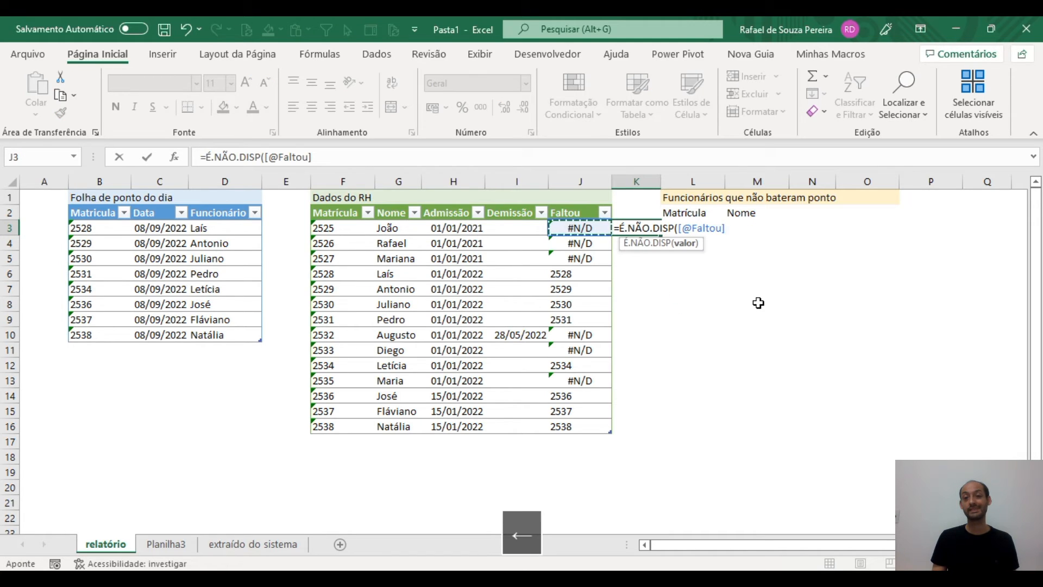
key(Return)
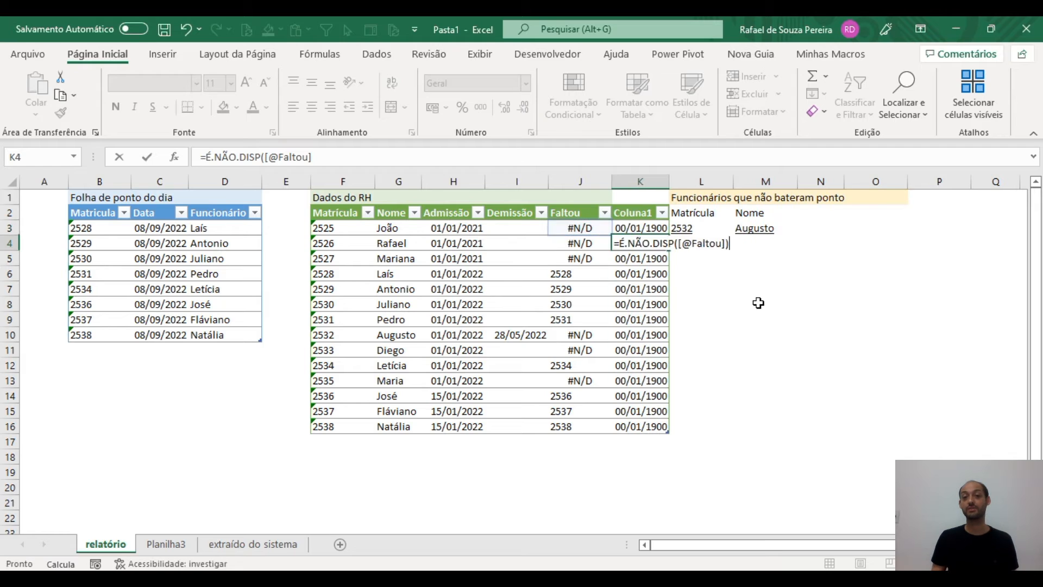
key(Escape)
key(Up)
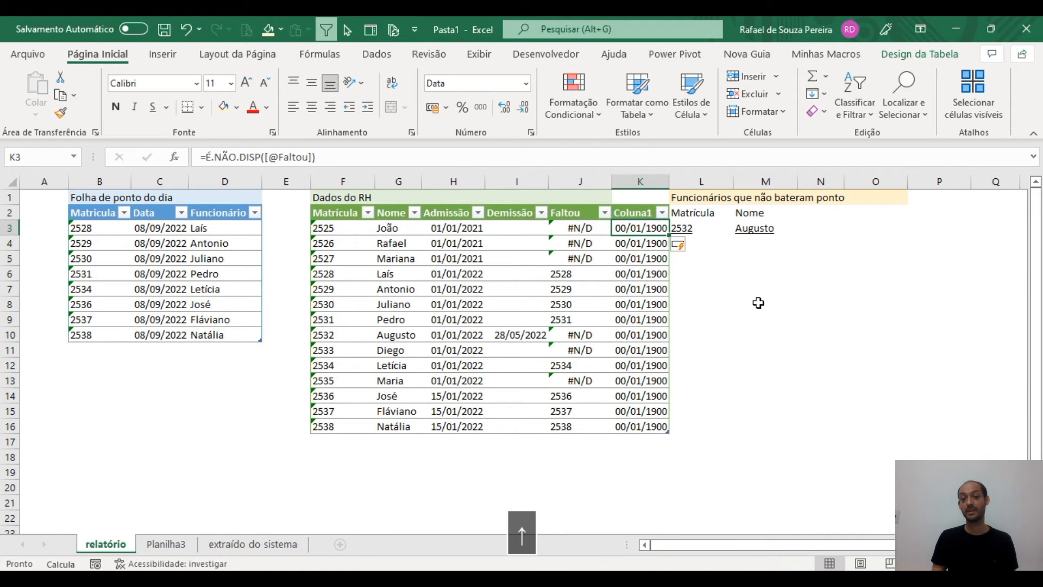
Step: Set the number format of the helper column cells K3:K16 to Número
key(ctrl+shift+Down)
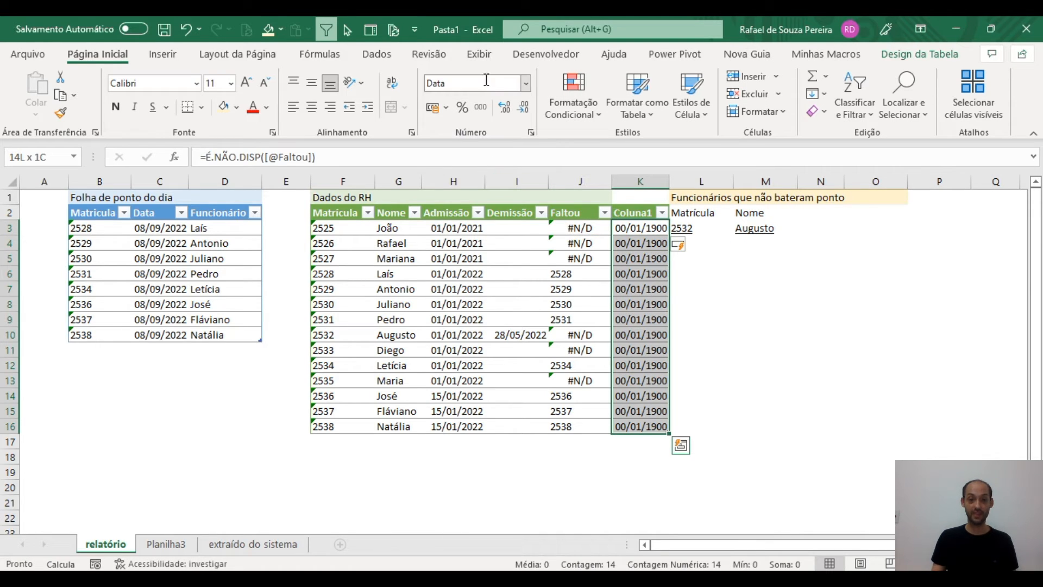
click(482, 85)
text(Número)
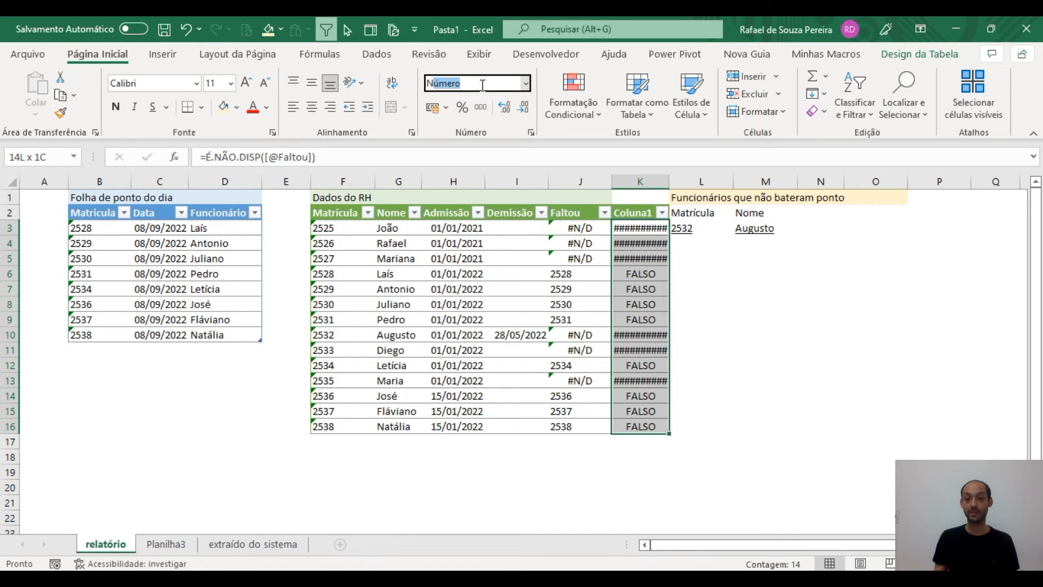
key(Return)
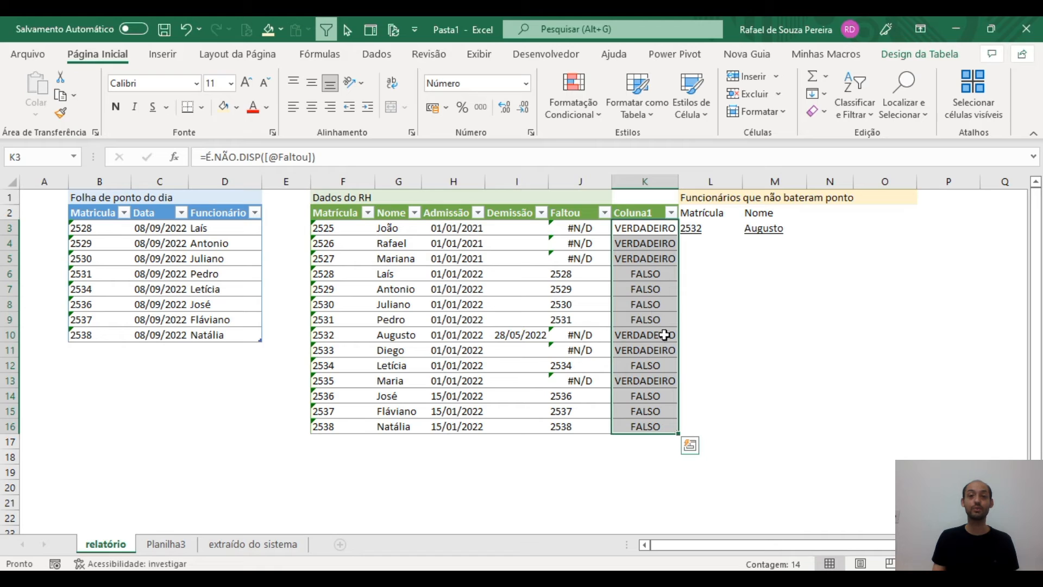
click(655, 231)
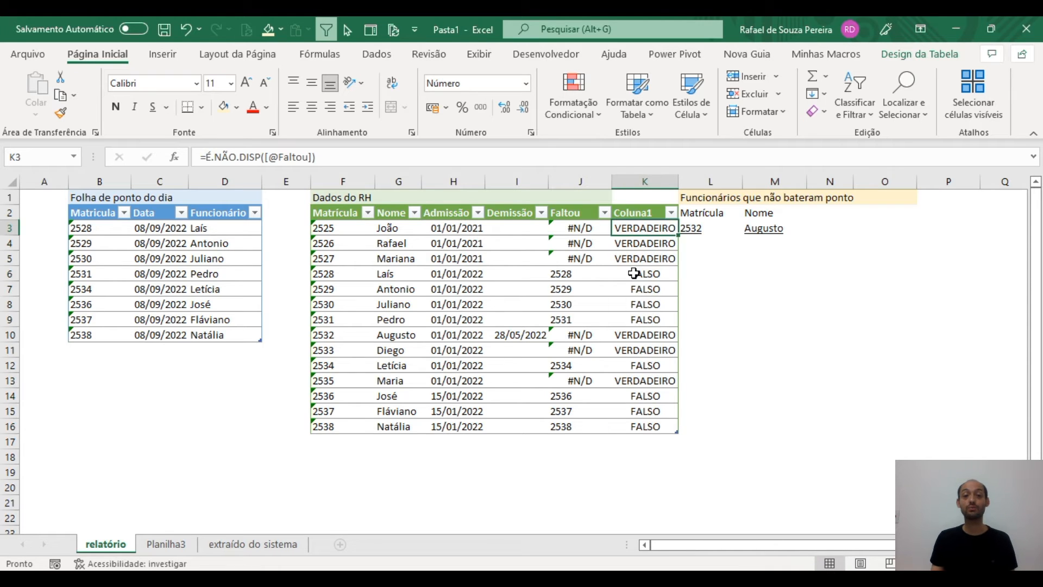
click(400, 157)
text(*1)
key(Return)
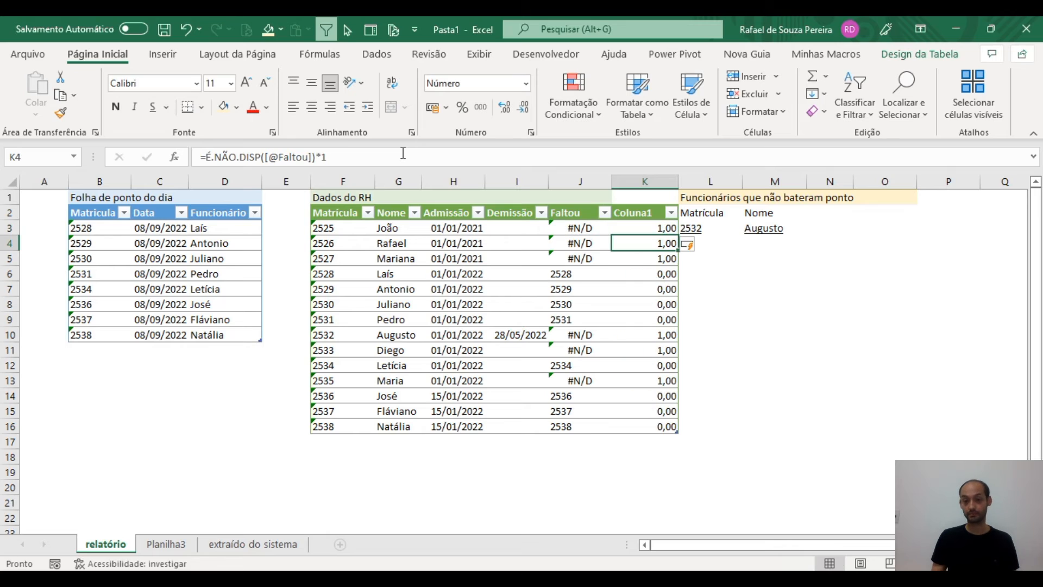
Step: Undo the numeric conversion, the Número format and the É.NÃO.DISP helper column beside Faltou
key(Down)
key(Down)
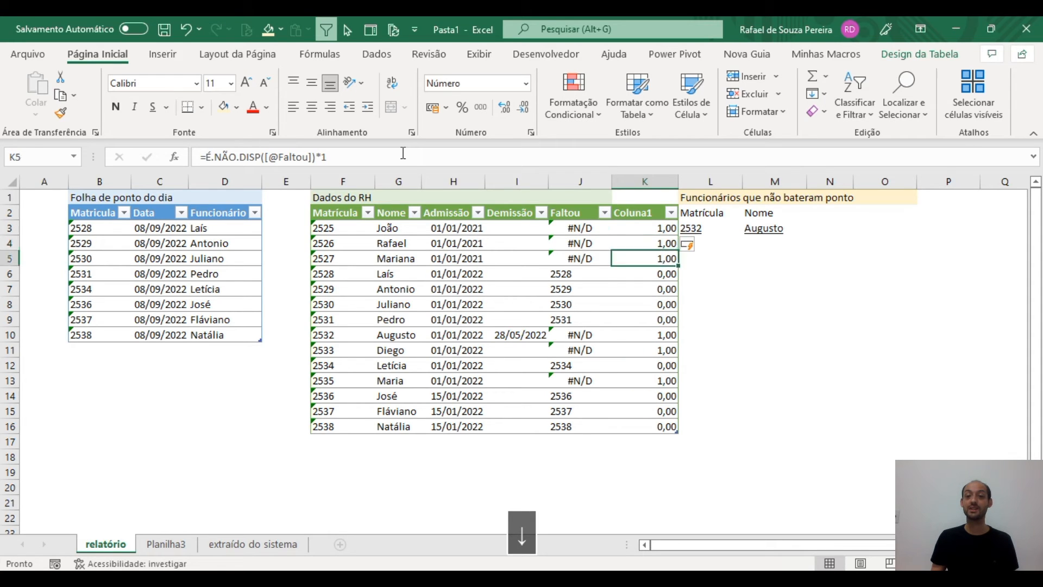
key(ctrl+z)
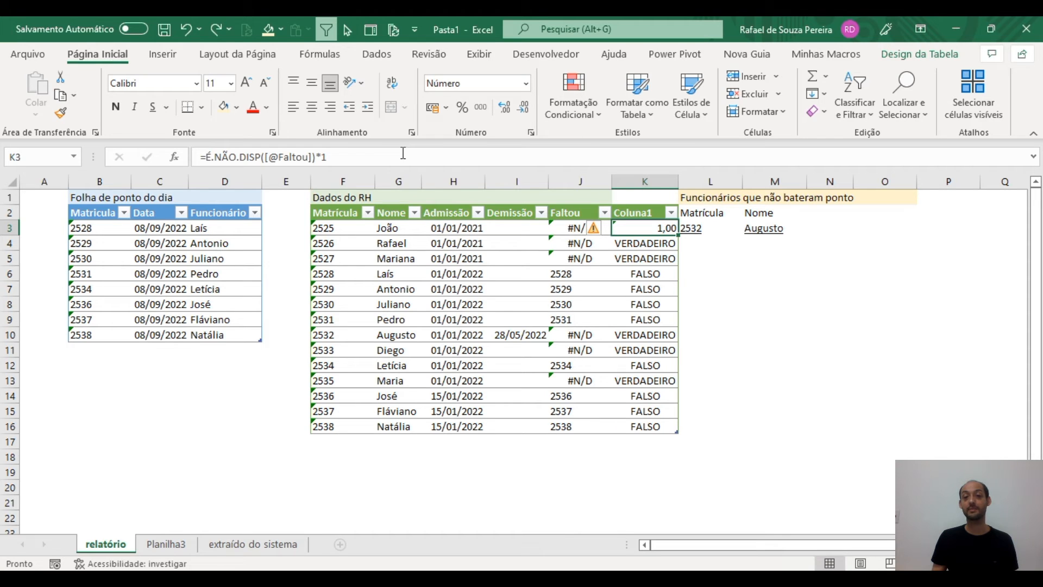
key(ctrl+y)
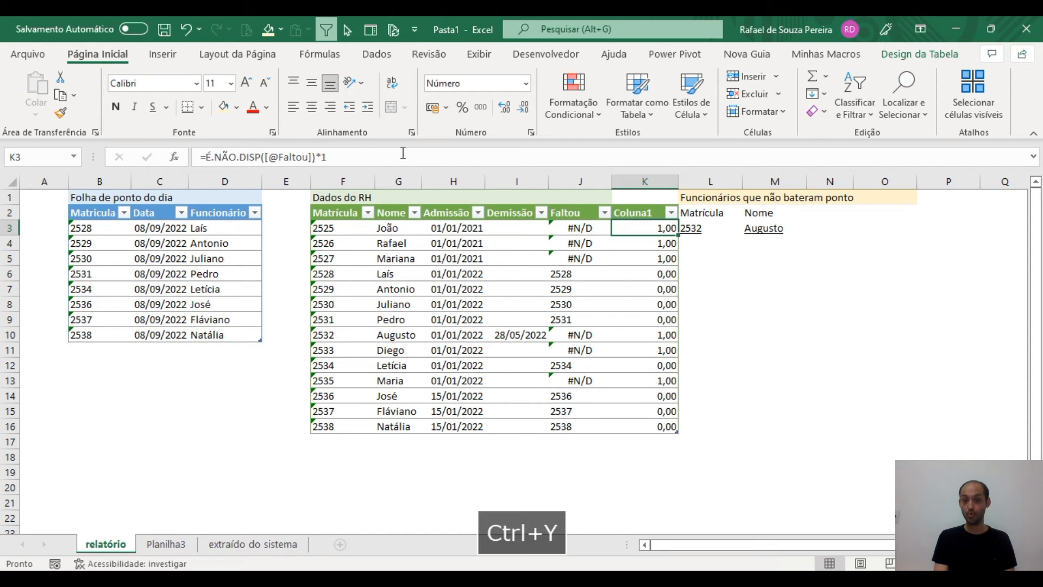
key(ctrl+z)
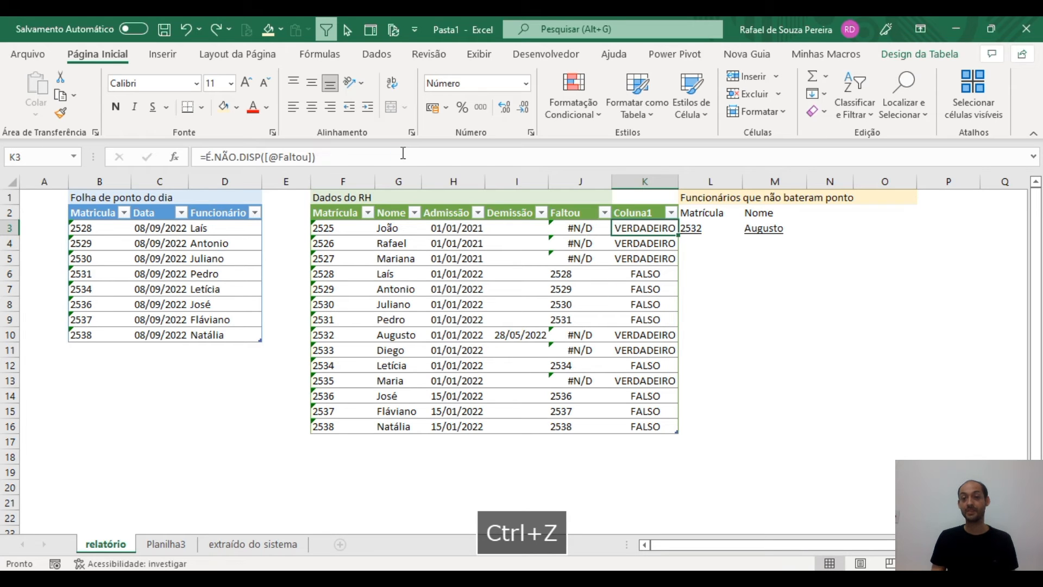
key(ctrl+z)
key(ctrl+z)
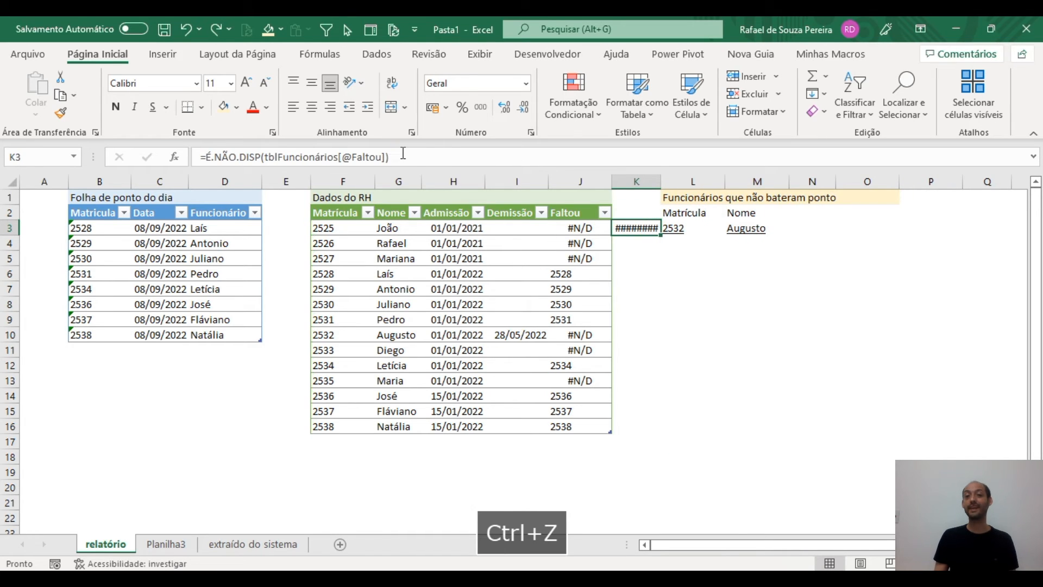
key(ctrl+z)
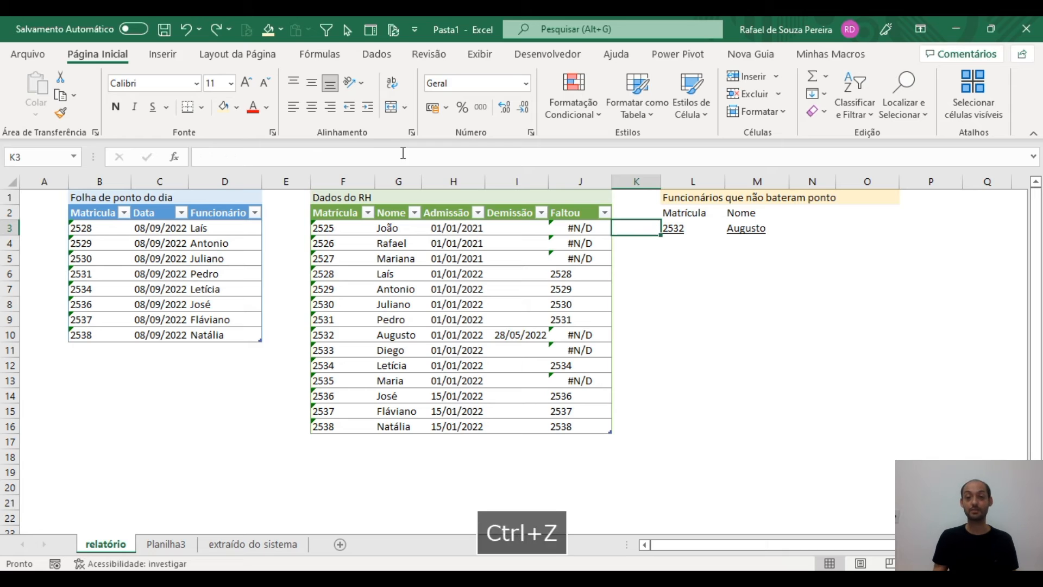
Step: Expand the formula bar and clear the dismissal-based FILTRO formula from L3
key(Right)
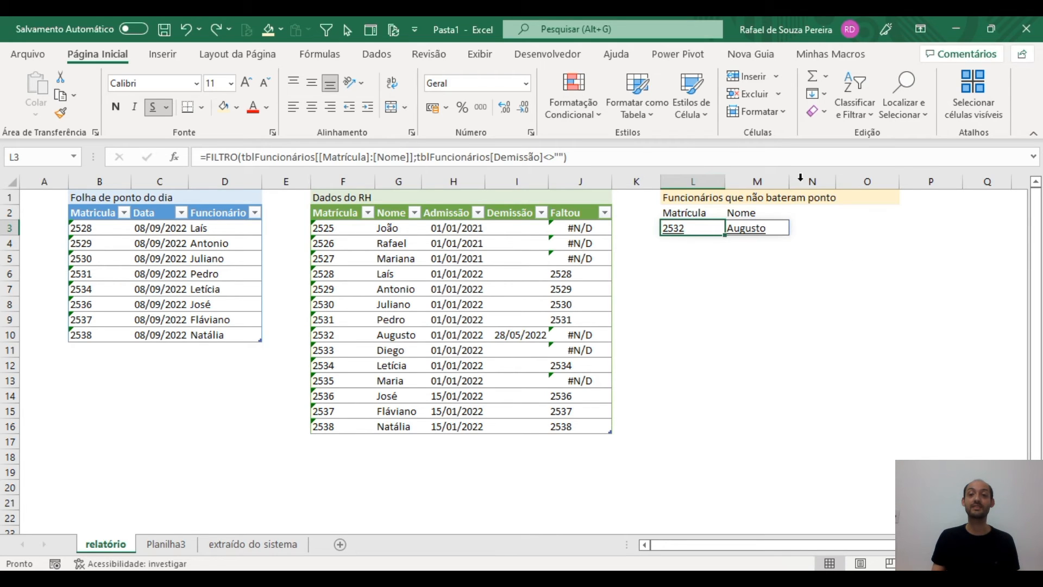
click(1035, 157)
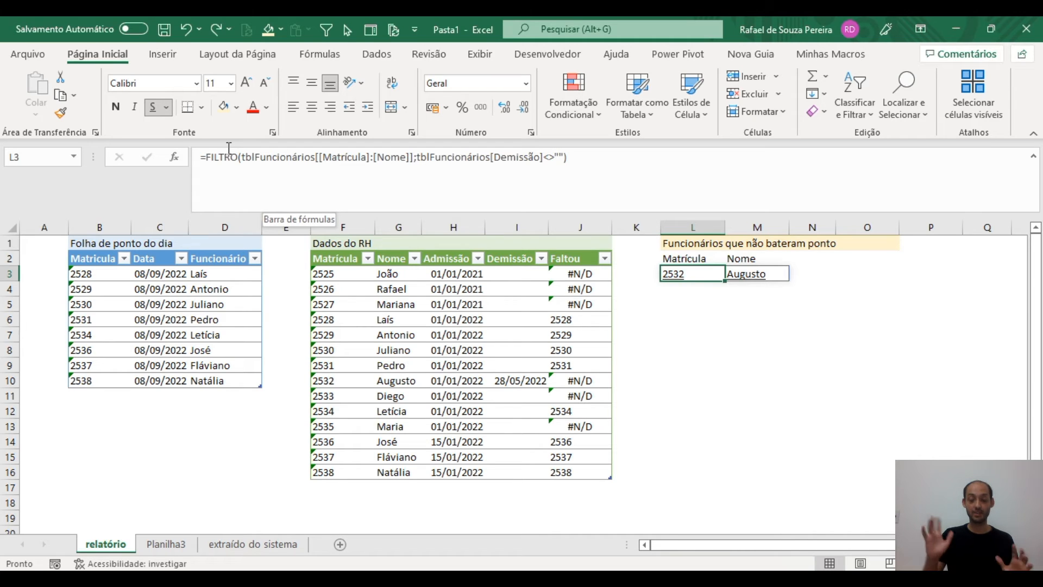
key(Delete)
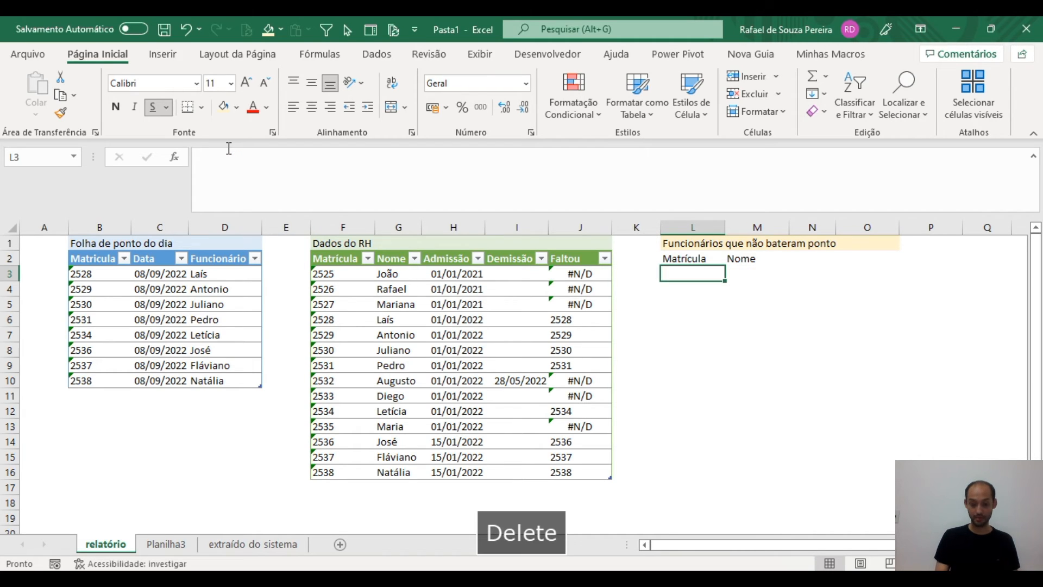
Step: Start a multi-line FILTRO formula in L3 with tblFuncionários[[Matrícula]:[Nome]] as the array to return
text(=)
text(FIU)
text(L)
key(Tab)
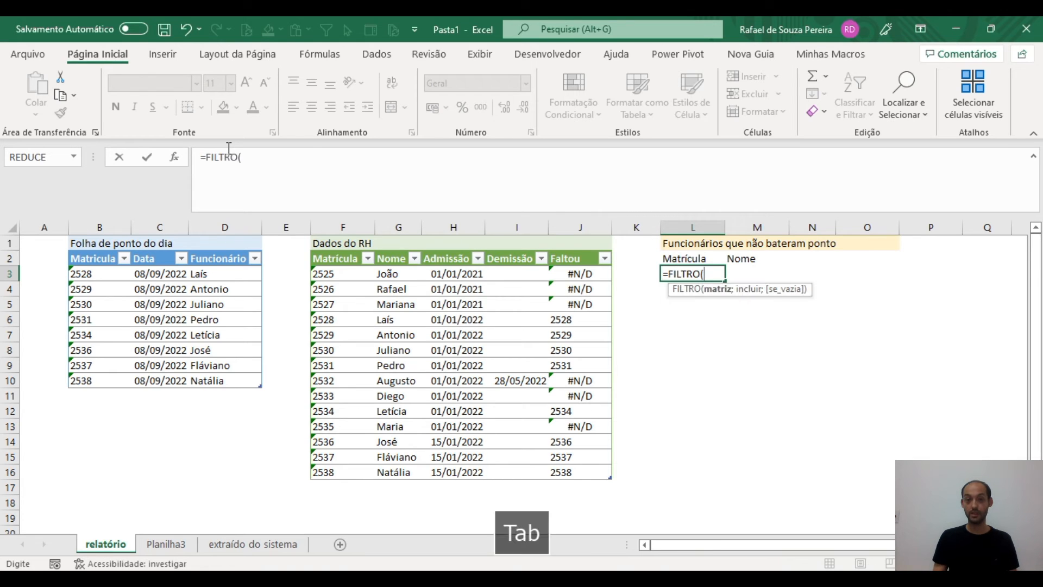
key(alt+Return)
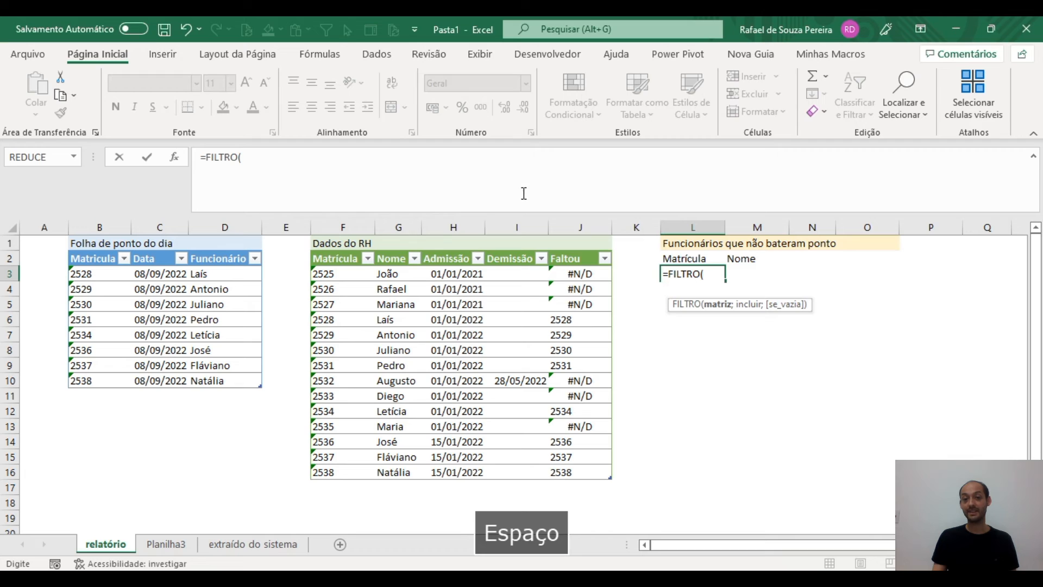
click(341, 274)
drag(342, 275, 387, 476)
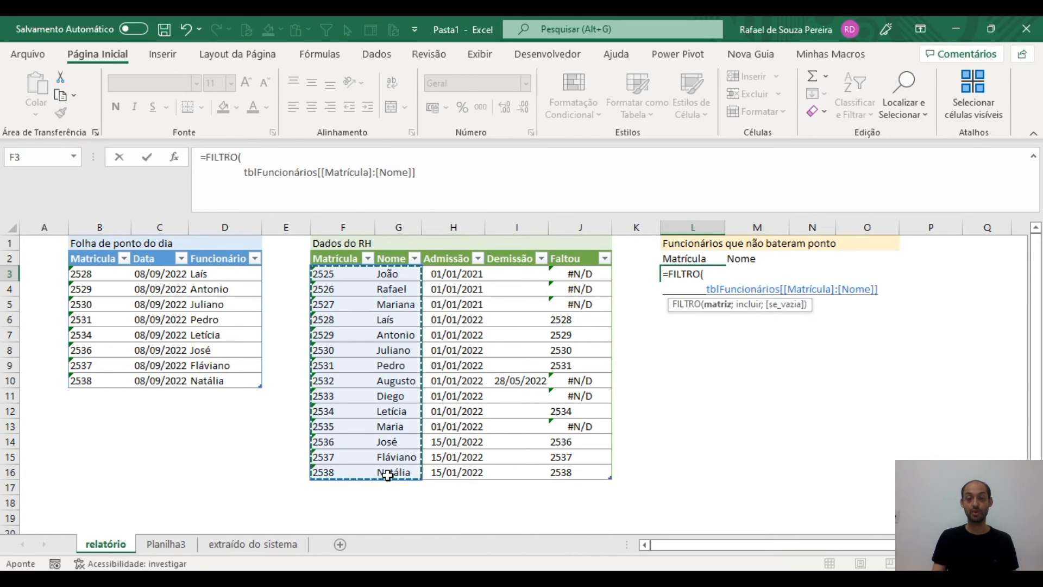
text(;)
key(alt+Return)
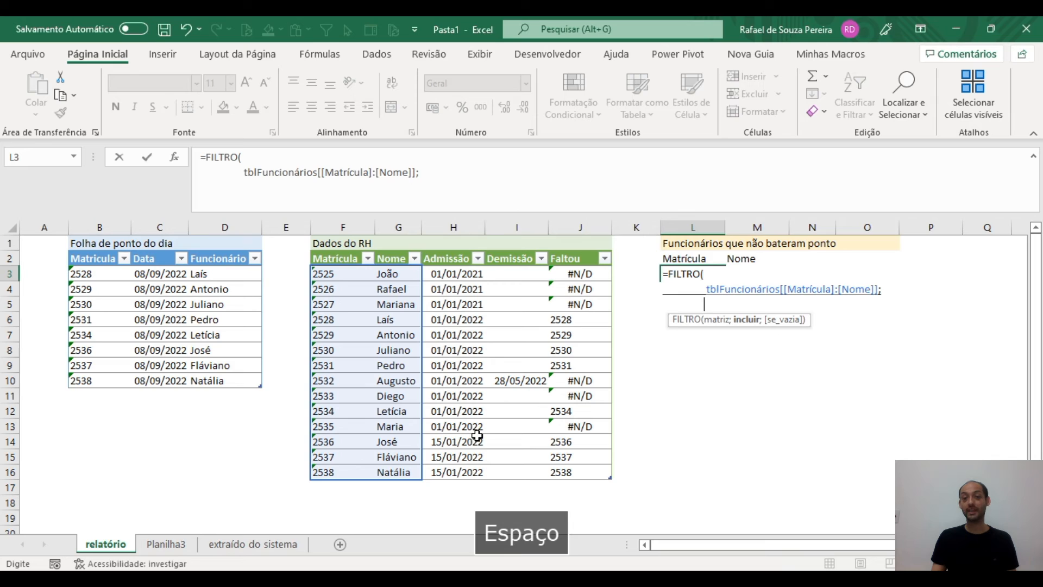
Step: Complete the FILTRO formula with É.NÃO.DISP(tblFuncionários[Faltou]) on its own line as the include condition and enter it
drag(584, 274, 555, 470)
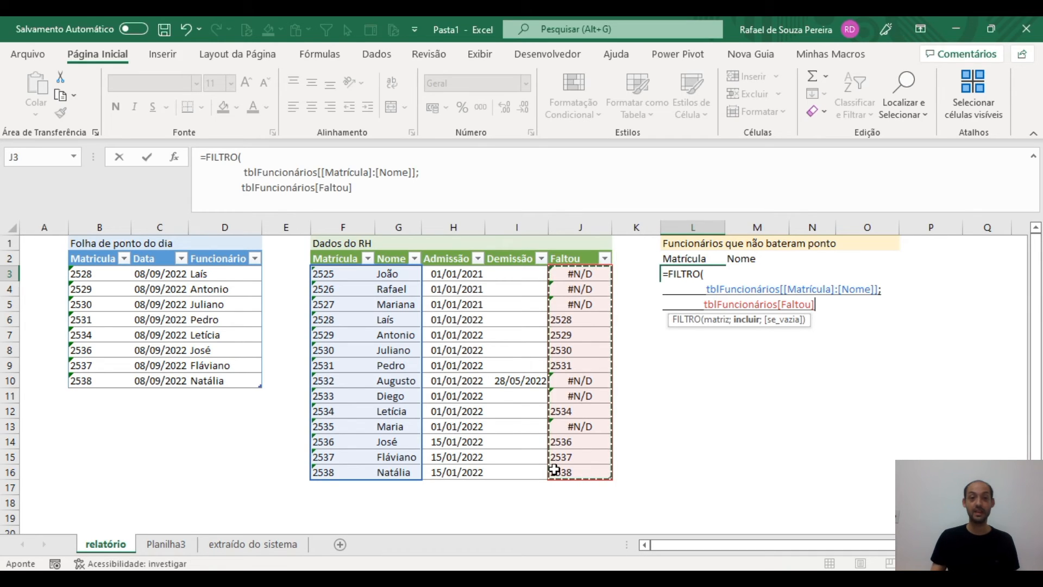
click(241, 188)
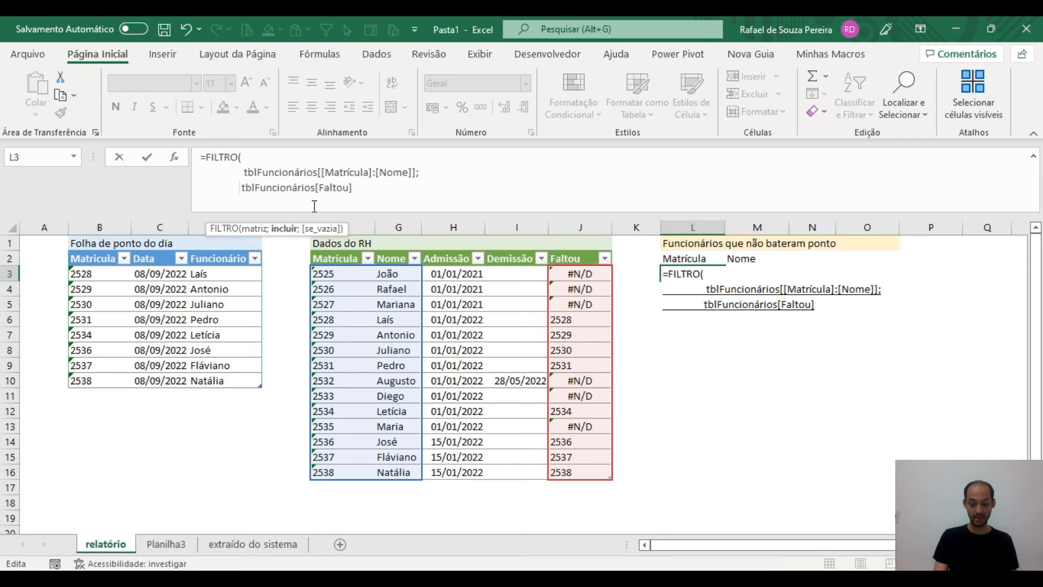
text(É)
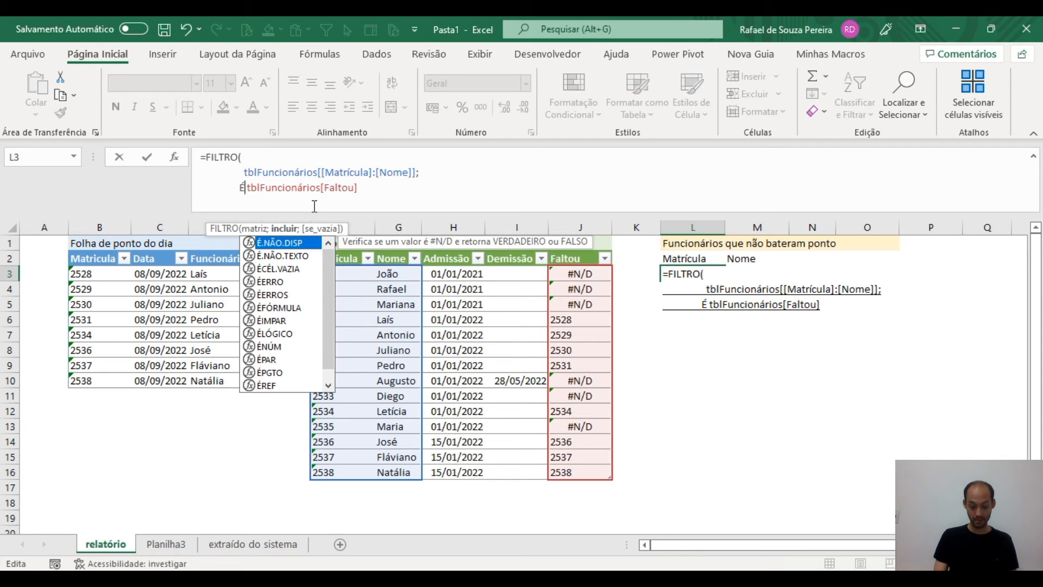
text(.N)
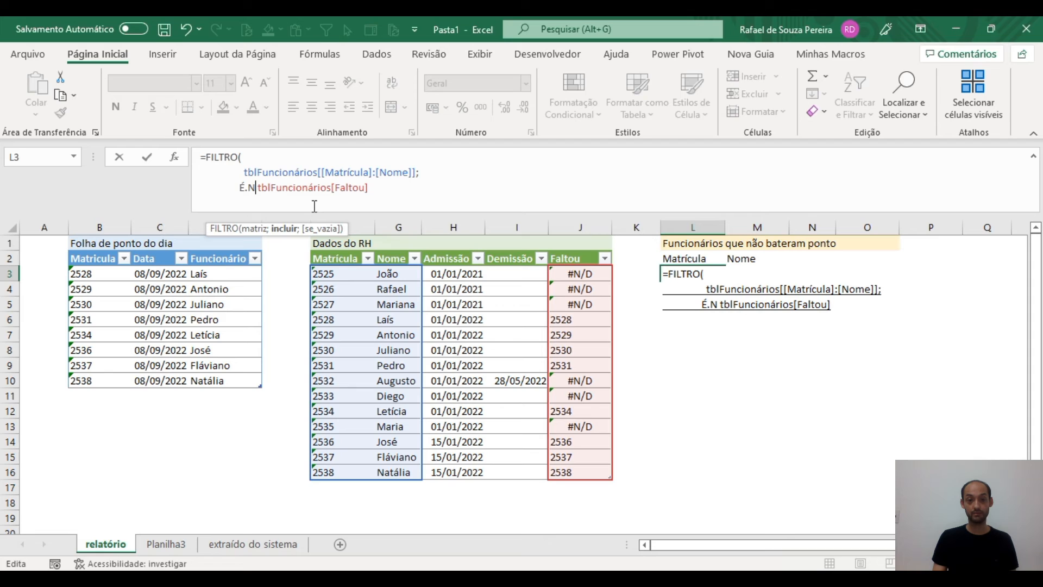
key(BackSpace)
key(BackSpace)
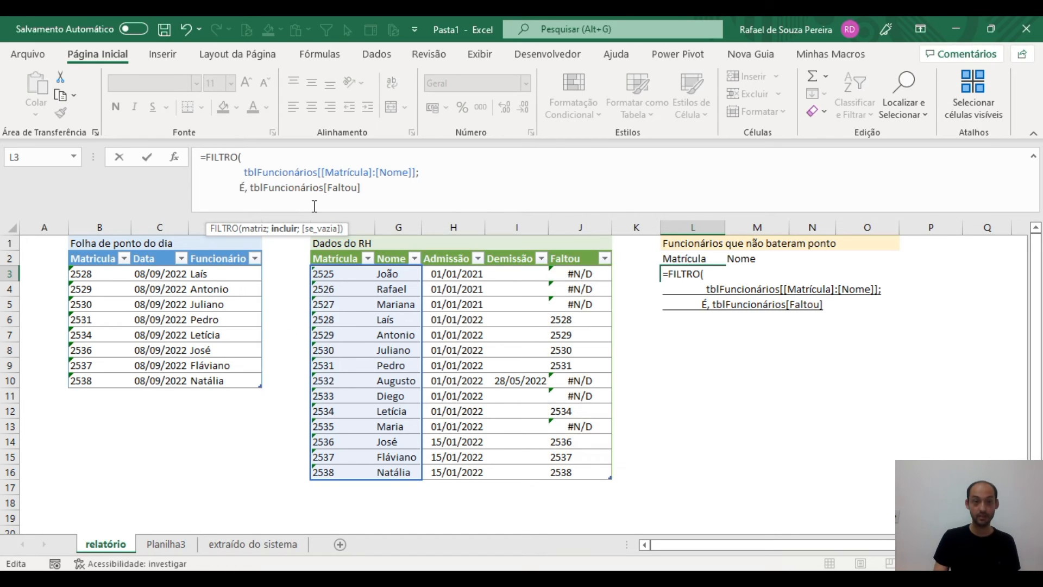
key(Tab)
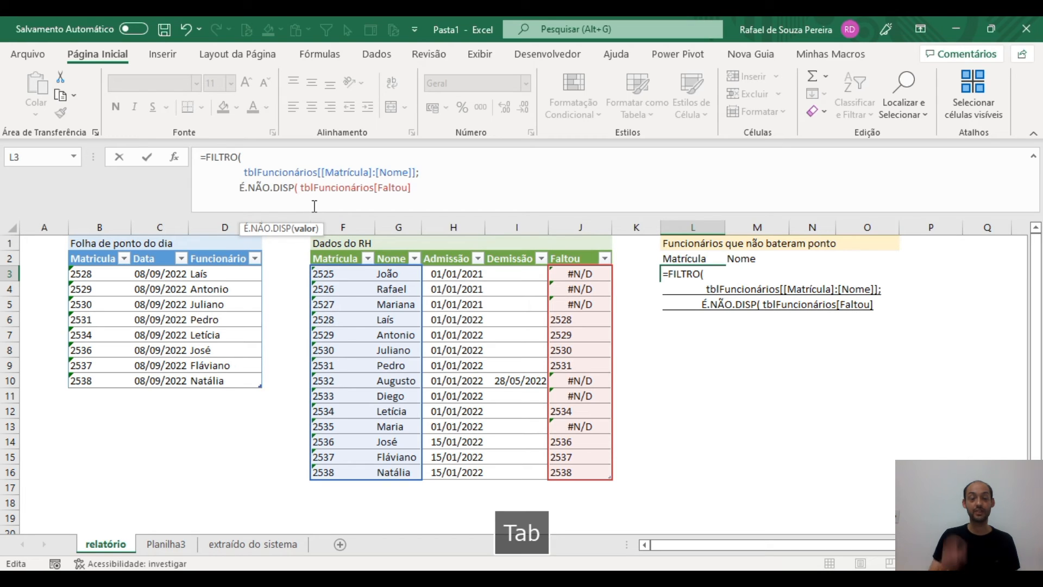
key(Delete)
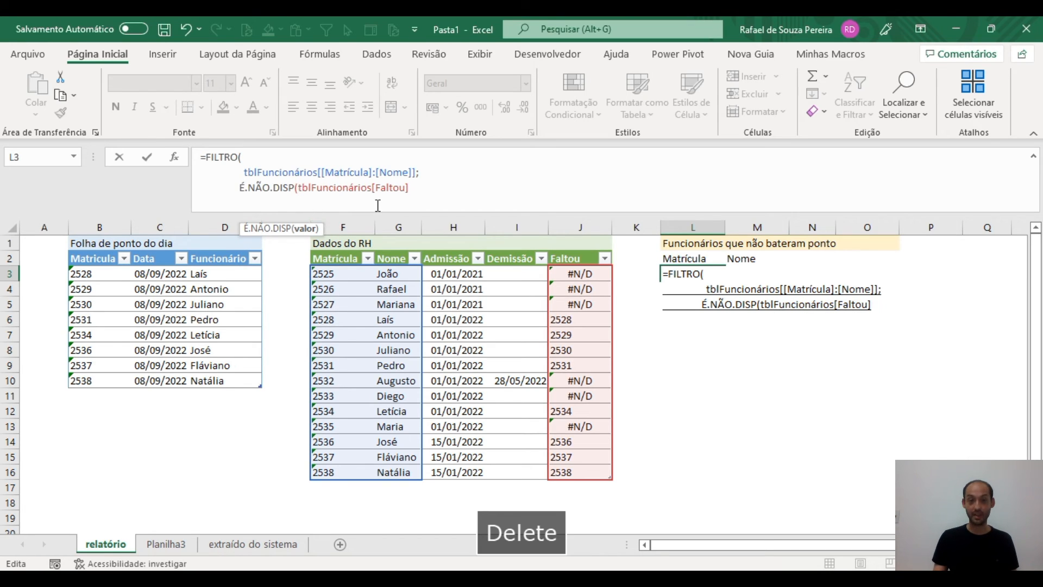
click(419, 186)
text())
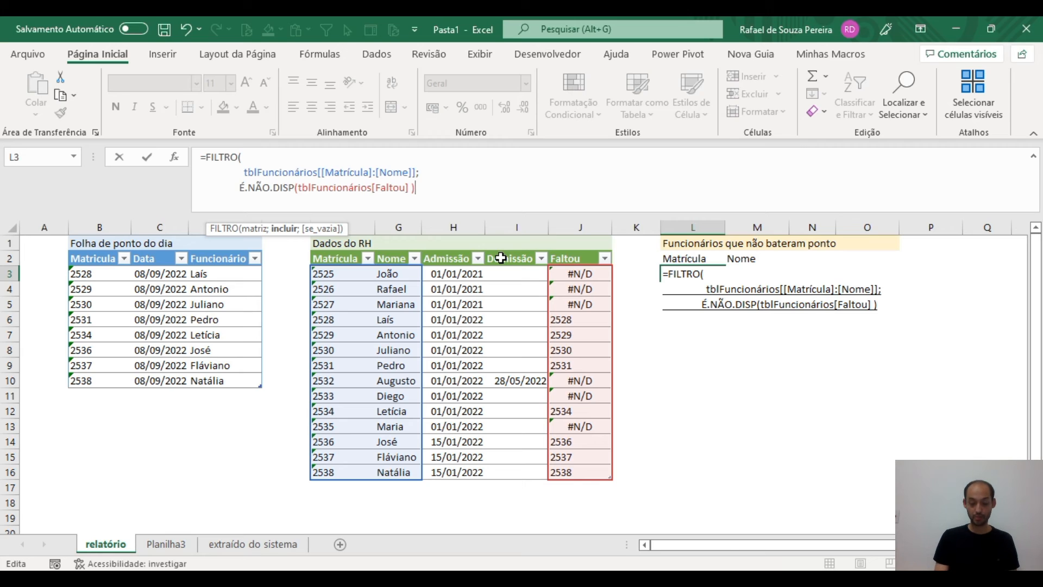
text())
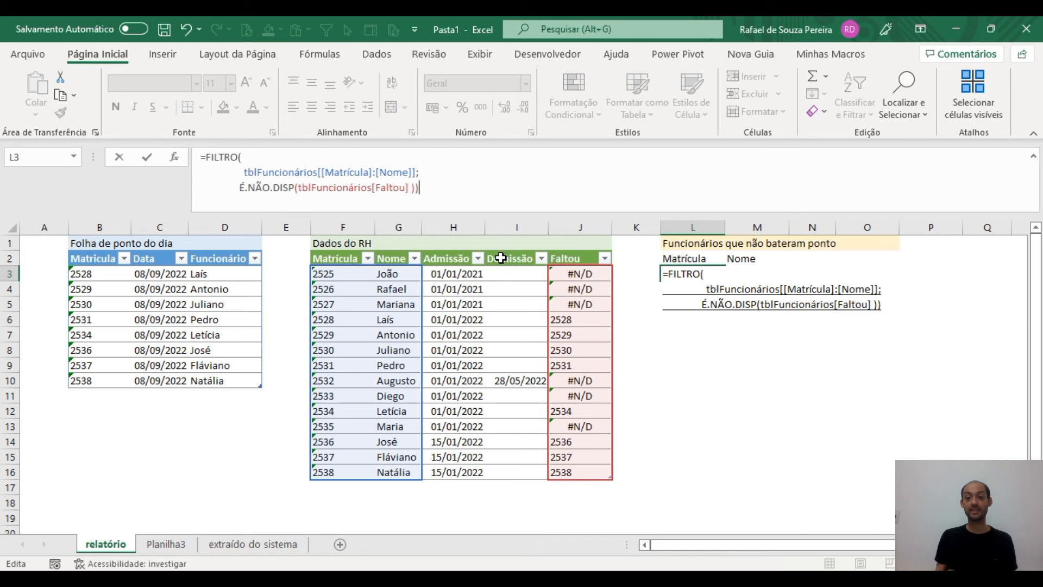
key(Return)
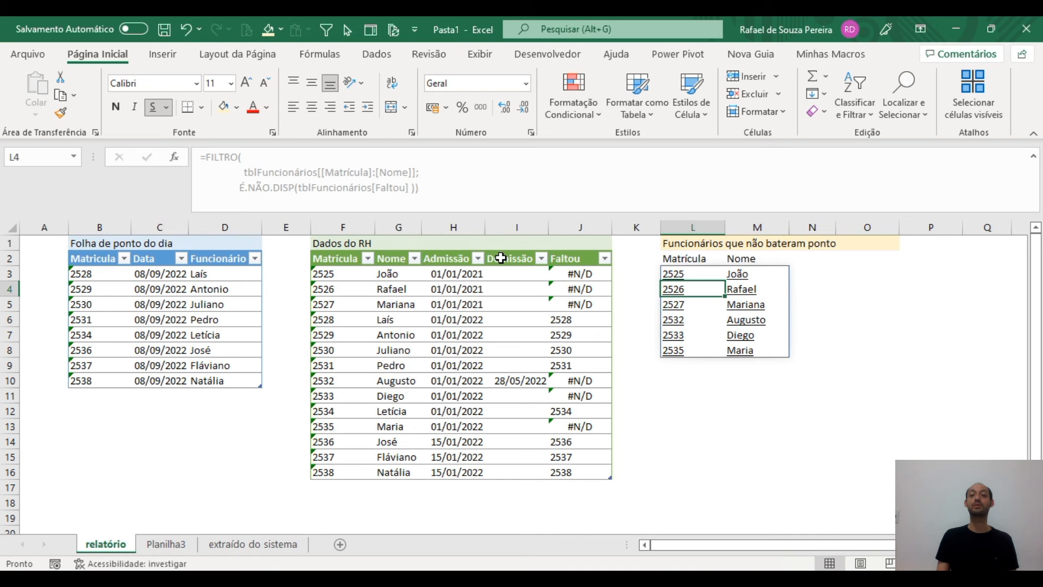
key(Up)
drag(340, 273, 572, 300)
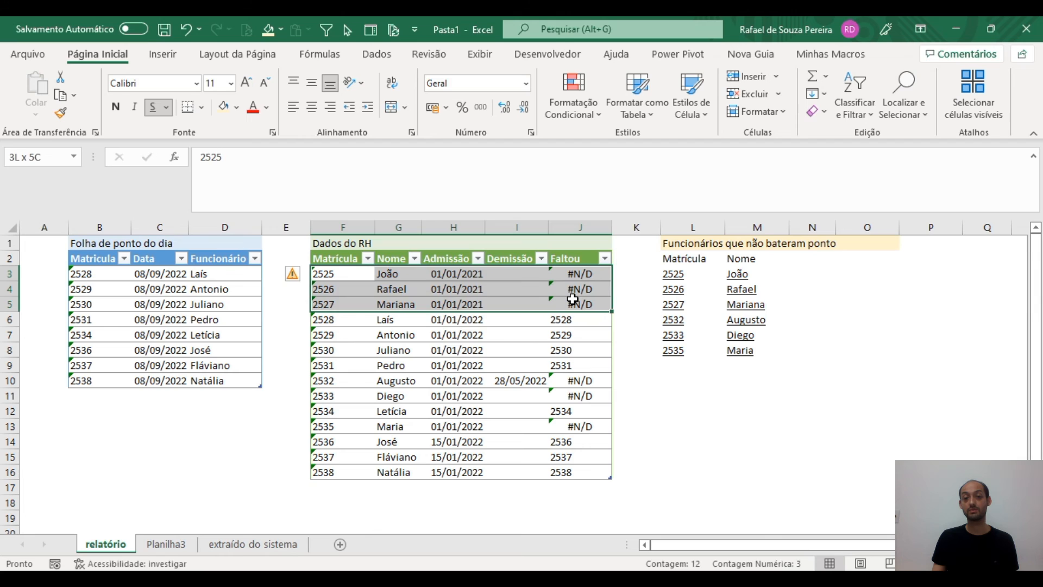
click(577, 274)
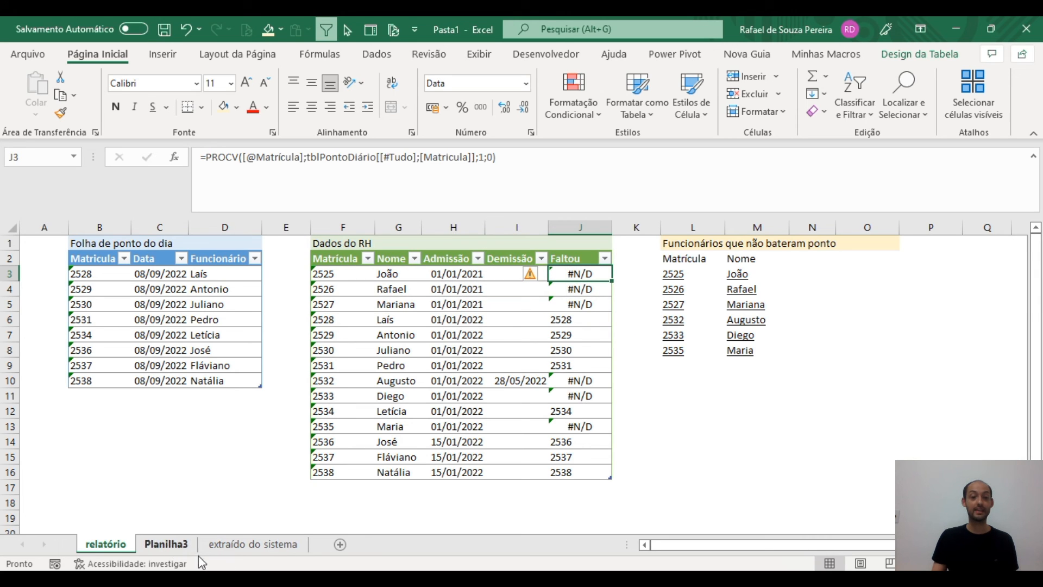
Step: Copy the 09/09/2022 records from the extraído do sistema sheet into the Folha de ponto do dia table on relatório, starting at B3
click(217, 543)
key(ctrl+c)
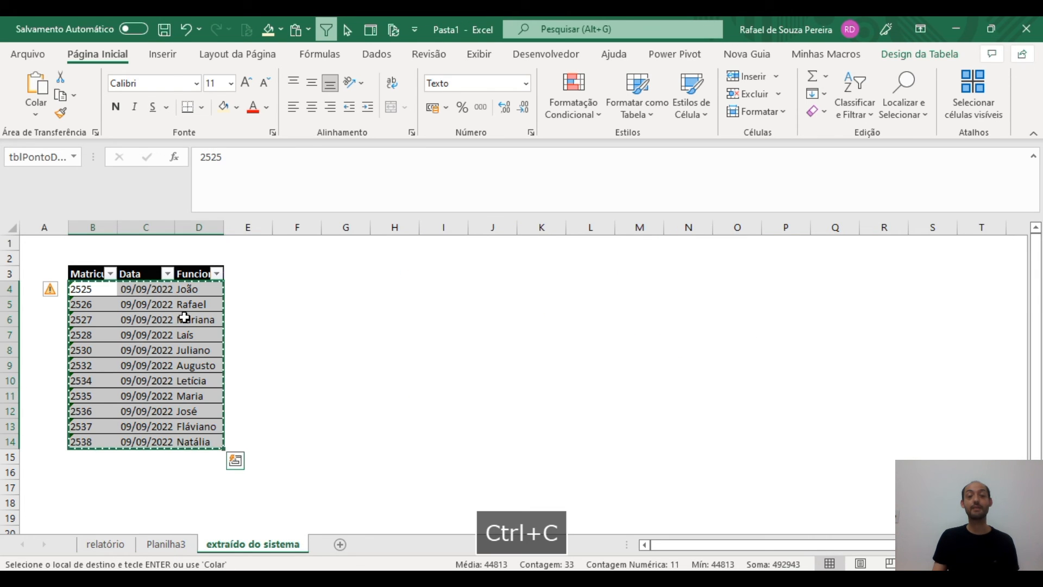
click(106, 543)
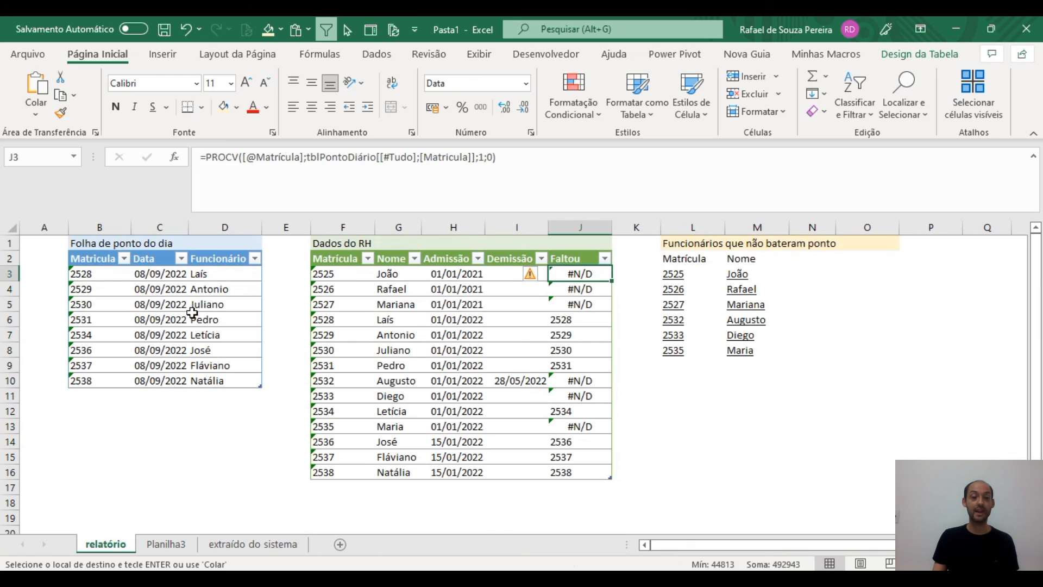
click(92, 275)
key(ctrl+v)
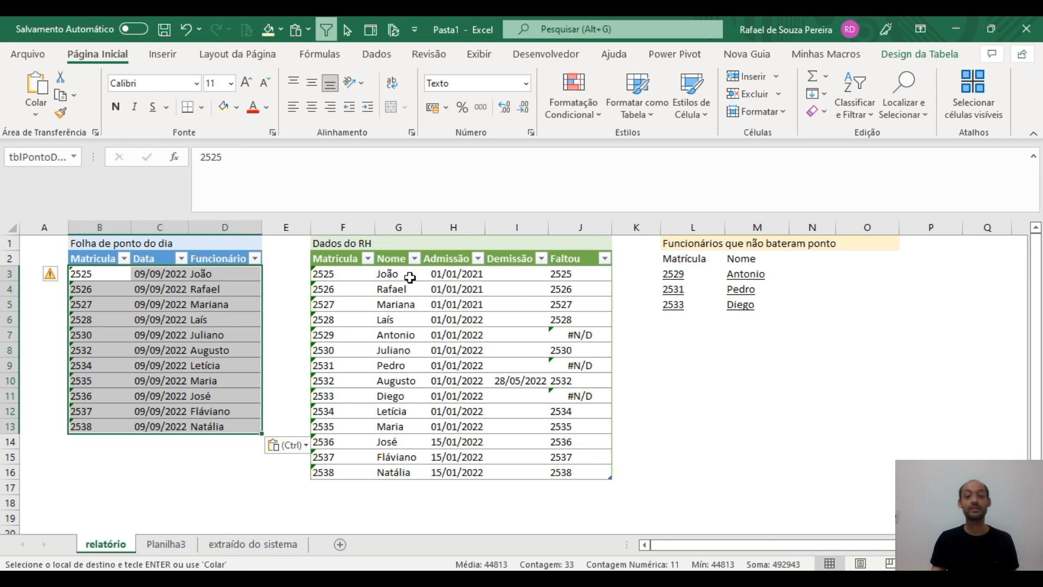
click(465, 315)
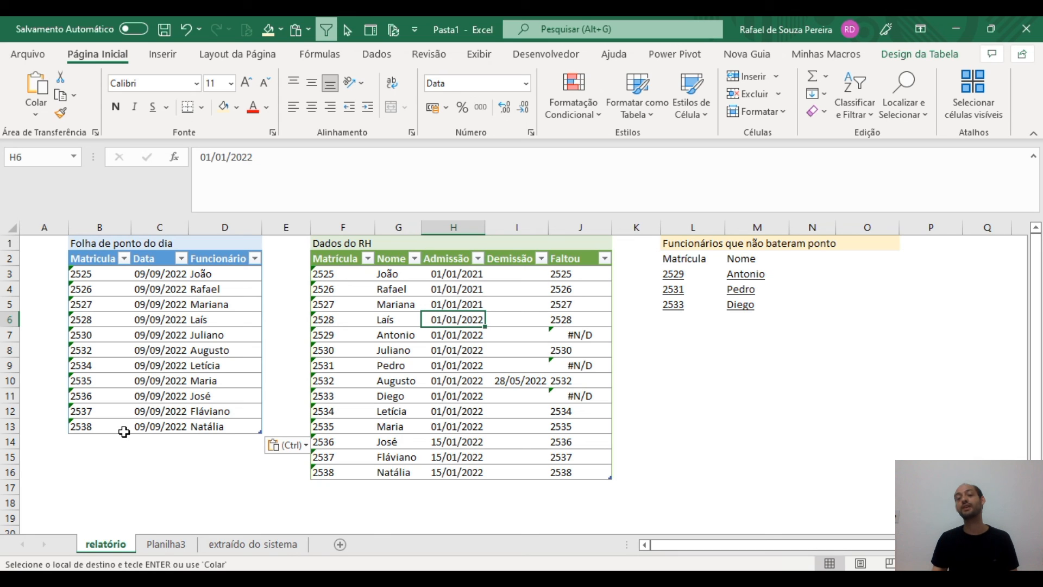
click(538, 291)
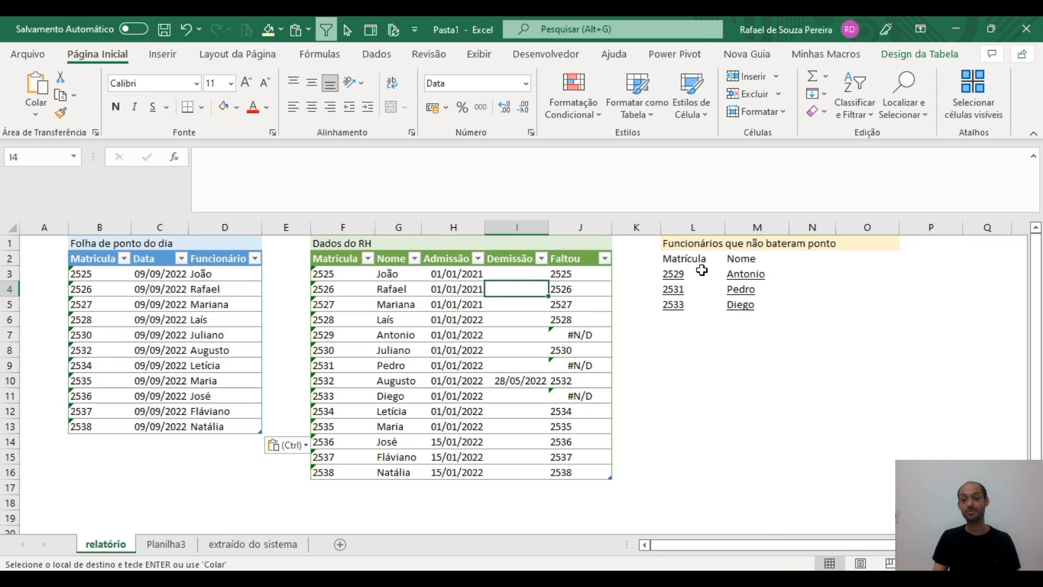
click(684, 275)
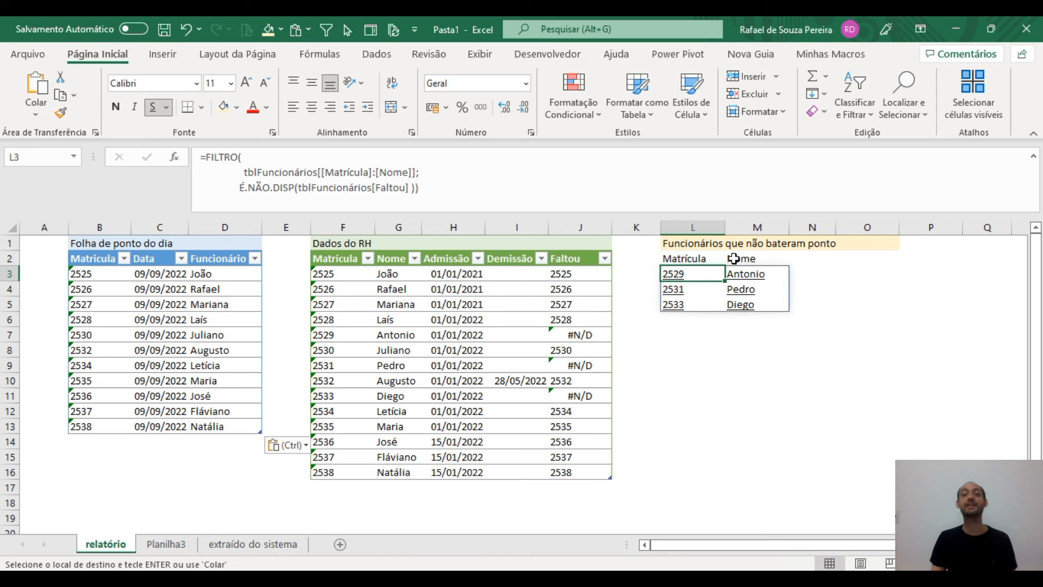
click(712, 257)
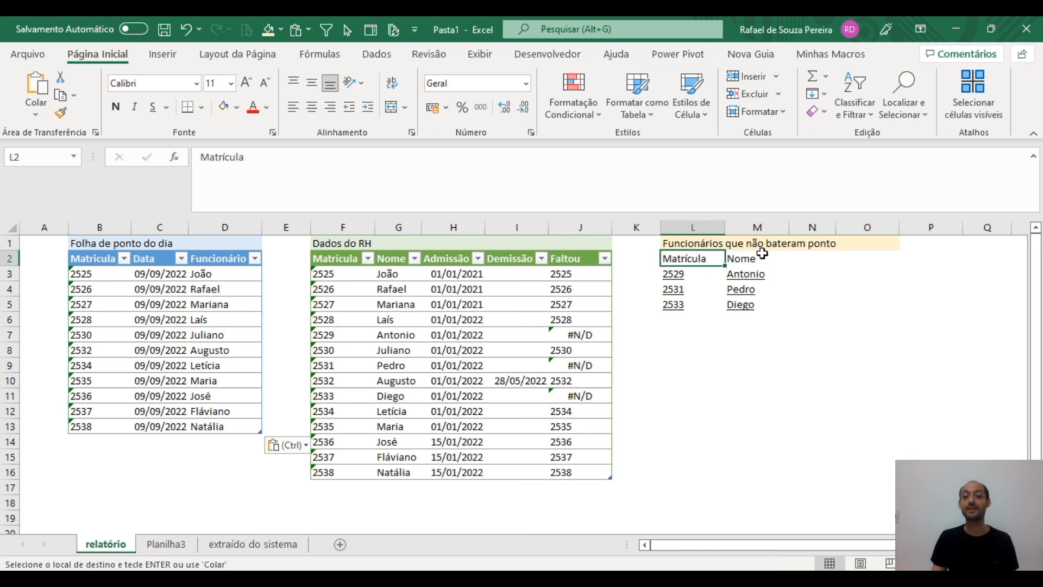